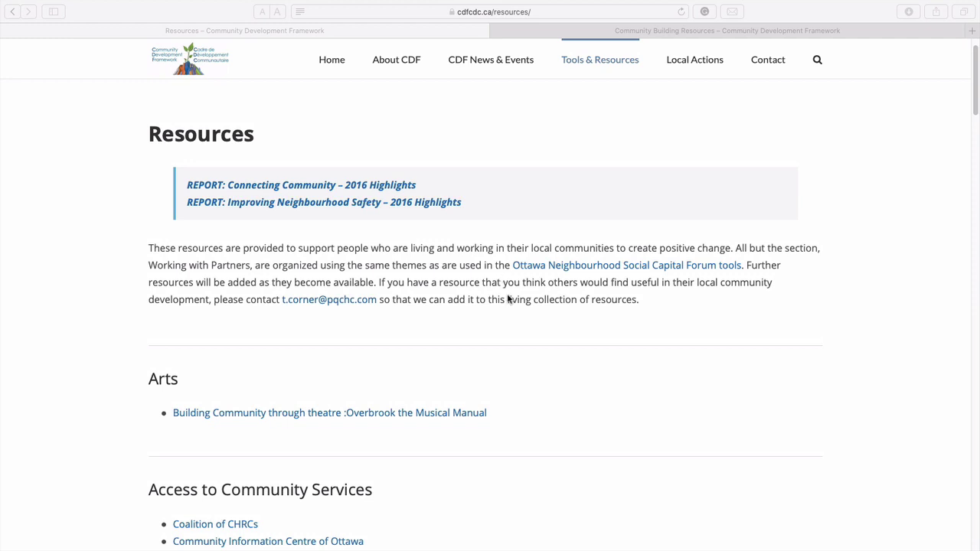
Step: Open the "Accessing Faith Based Space for Community Meetings" document from the Access to Space resources and look through it
{"action": "scroll", "coordinate": [507, 300], "scroll_direction": "down", "scroll_amount": 5}
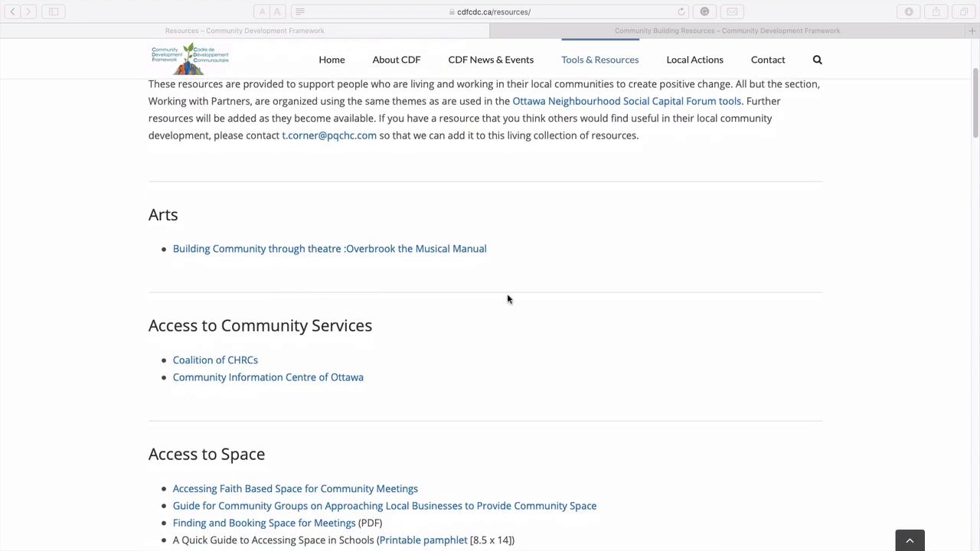
{"action": "scroll", "coordinate": [507, 299], "scroll_direction": "down", "scroll_amount": 1}
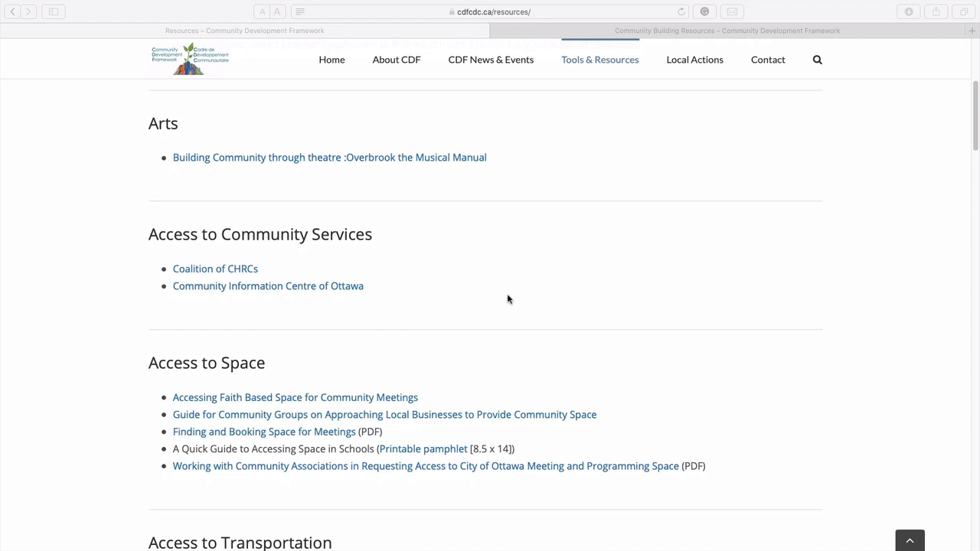
{"action": "scroll", "coordinate": [281, 321], "scroll_direction": "down", "scroll_amount": 1}
{"action": "scroll", "coordinate": [282, 337], "scroll_direction": "down", "scroll_amount": 2}
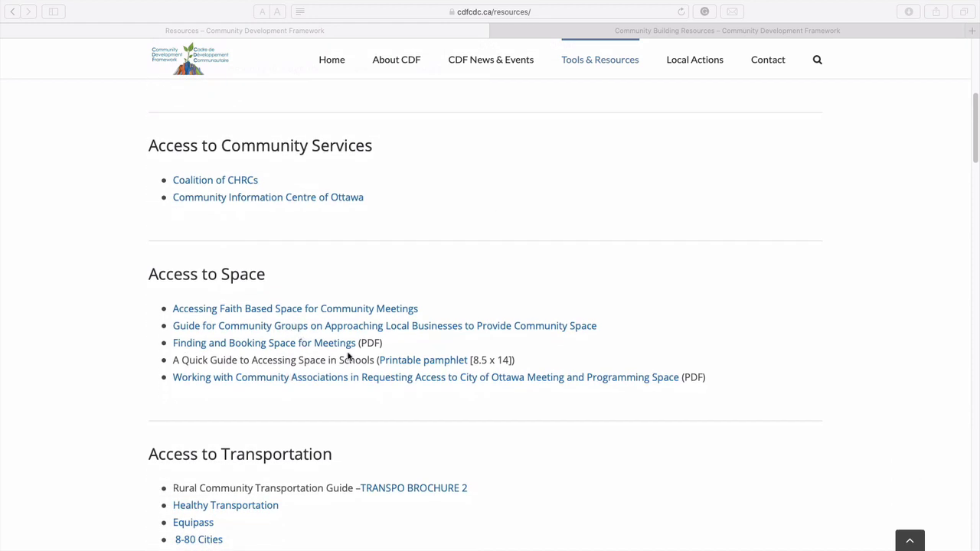
{"action": "left_click", "coordinate": [320, 310]}
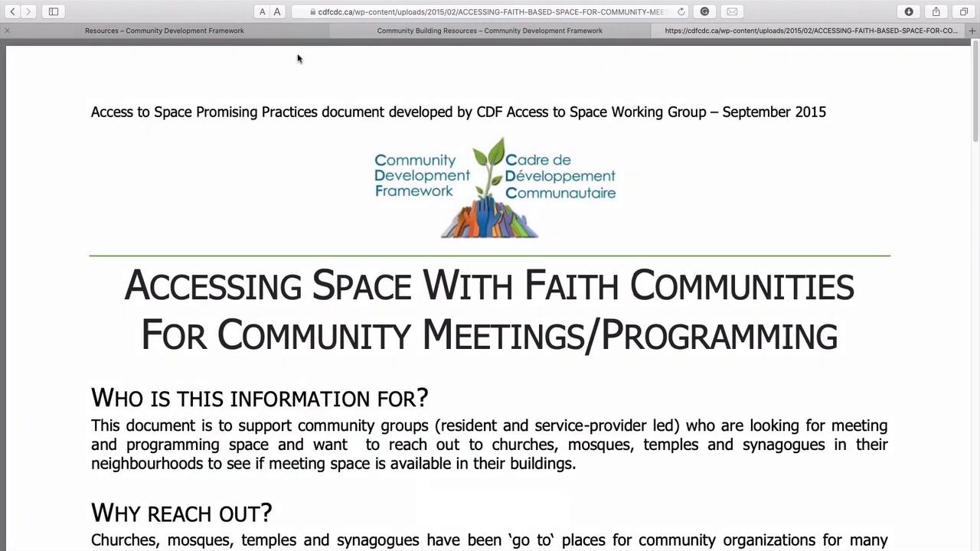
{"action": "scroll", "coordinate": [259, 44], "scroll_direction": "down", "scroll_amount": 5}
Step: Return to the Resources page and review its link sections from Addressing Poverty through Community Safety
{"action": "left_click", "coordinate": [238, 31]}
{"action": "scroll", "coordinate": [292, 211], "scroll_direction": "down", "scroll_amount": 6}
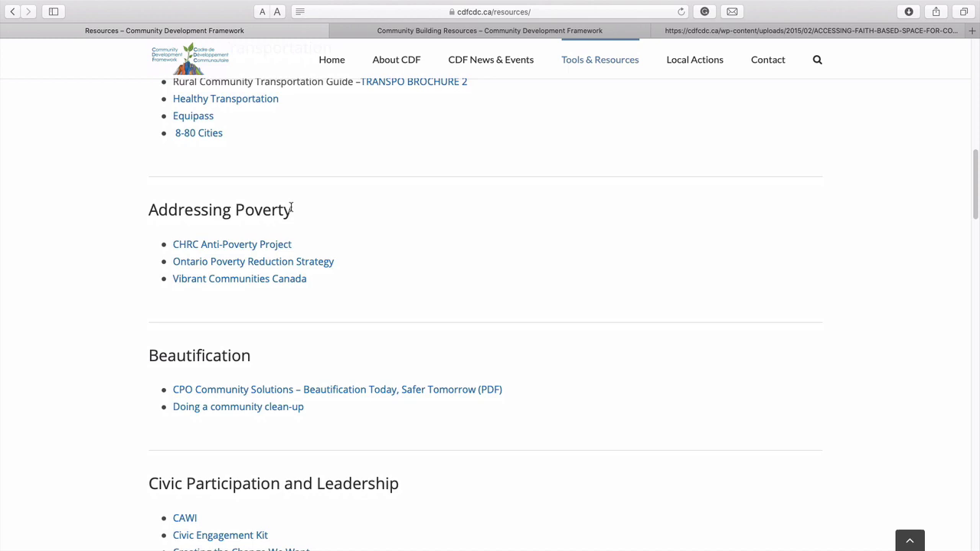
{"action": "scroll", "coordinate": [249, 229], "scroll_direction": "down", "scroll_amount": 3}
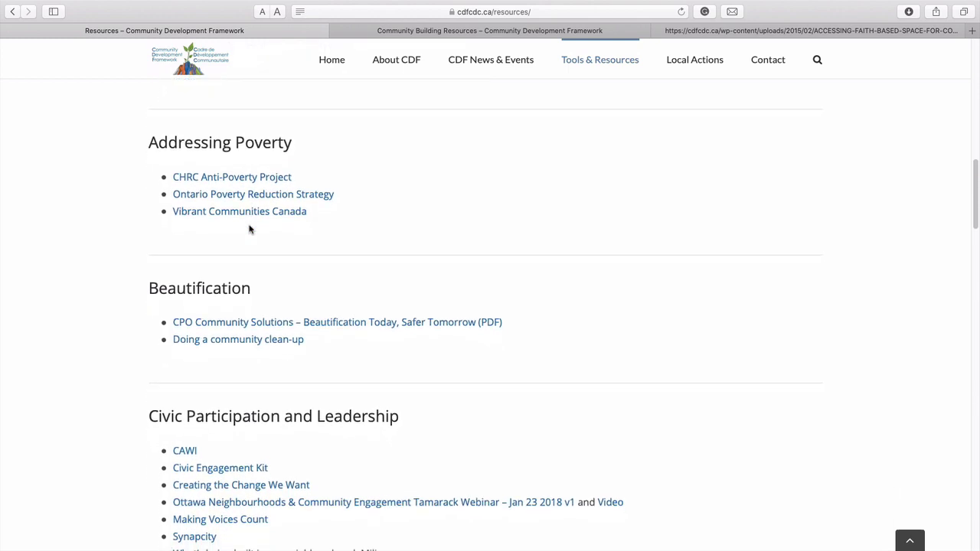
{"action": "scroll", "coordinate": [293, 252], "scroll_direction": "down", "scroll_amount": 1}
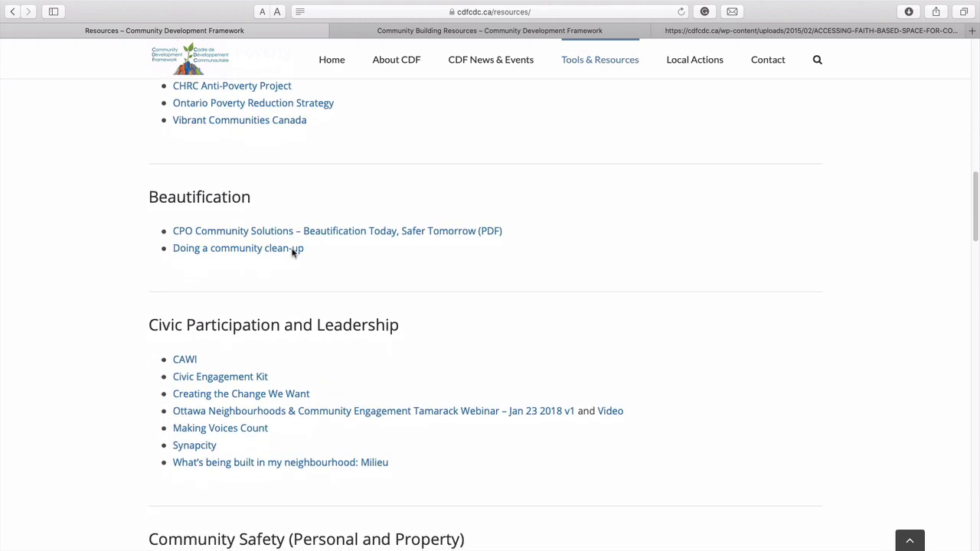
{"action": "scroll", "coordinate": [398, 314], "scroll_direction": "down", "scroll_amount": 2}
{"action": "scroll", "coordinate": [398, 314], "scroll_direction": "down", "scroll_amount": 10}
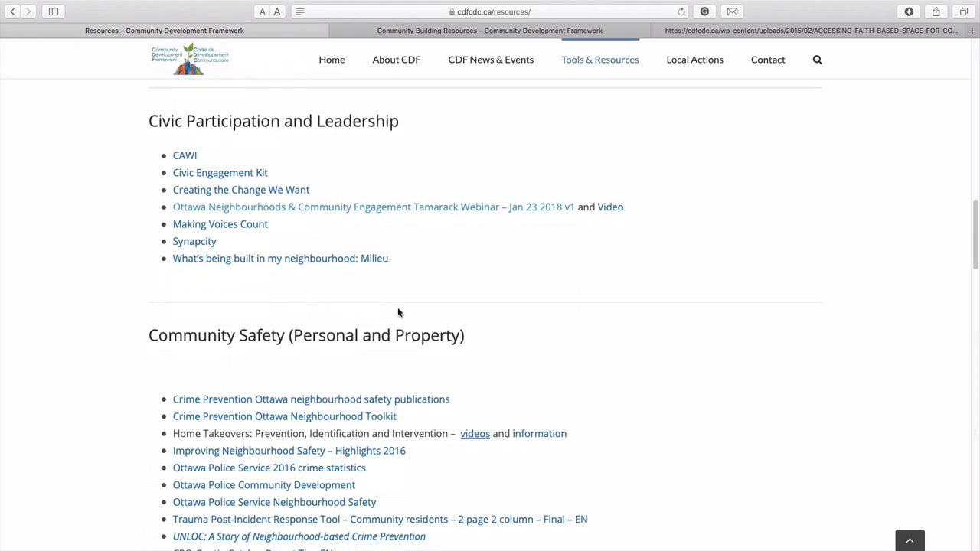
{"action": "scroll", "coordinate": [397, 310], "scroll_direction": "down", "scroll_amount": 5}
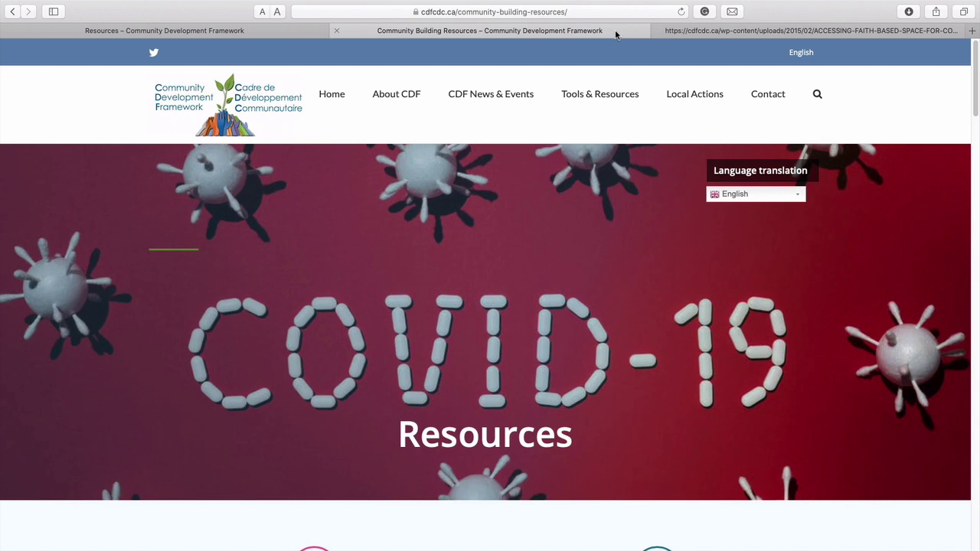
Step: Examine the Community Building Resources page, from the COVID-19 and mental health sections to the categorized resource cards
{"action": "scroll", "coordinate": [654, 74], "scroll_direction": "down", "scroll_amount": 10}
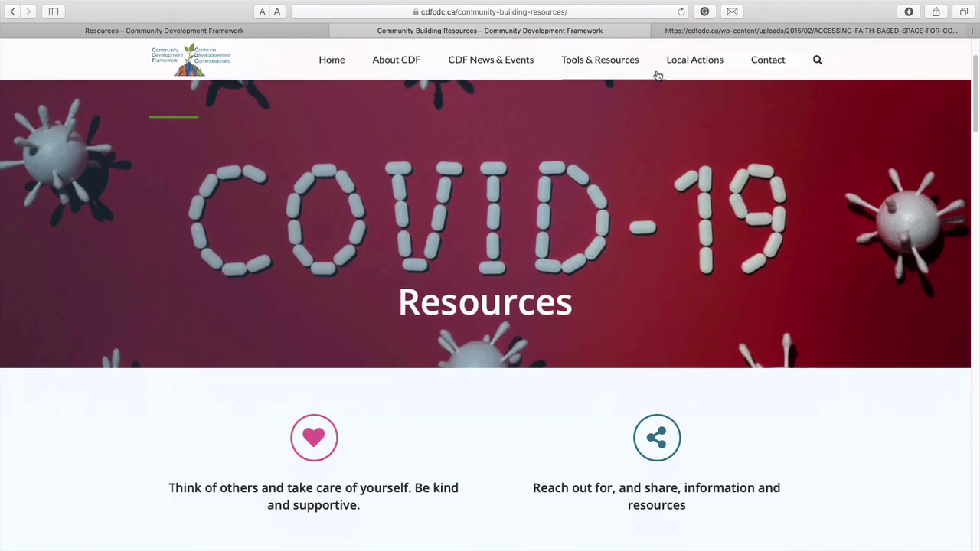
{"action": "scroll", "coordinate": [442, 249], "scroll_direction": "down", "scroll_amount": 5}
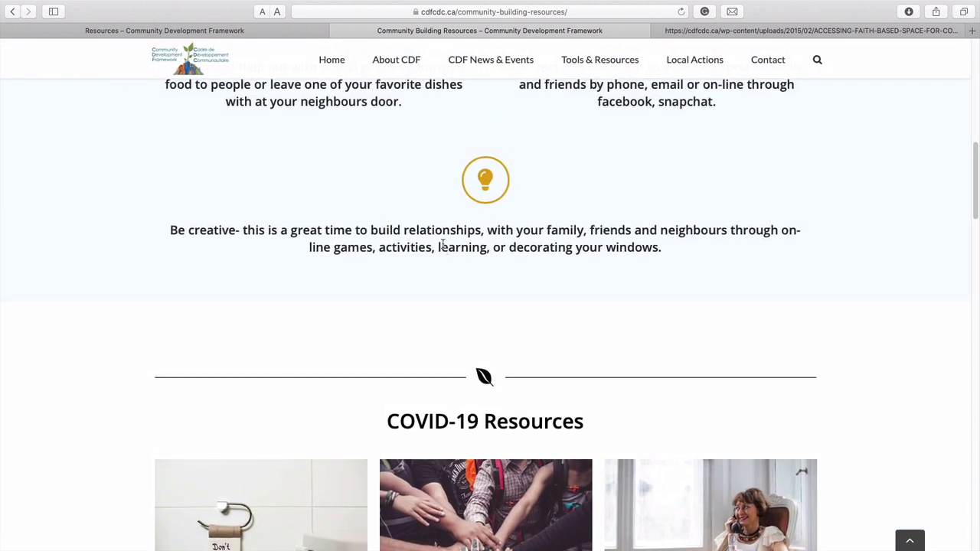
{"action": "scroll", "coordinate": [443, 243], "scroll_direction": "down", "scroll_amount": 6}
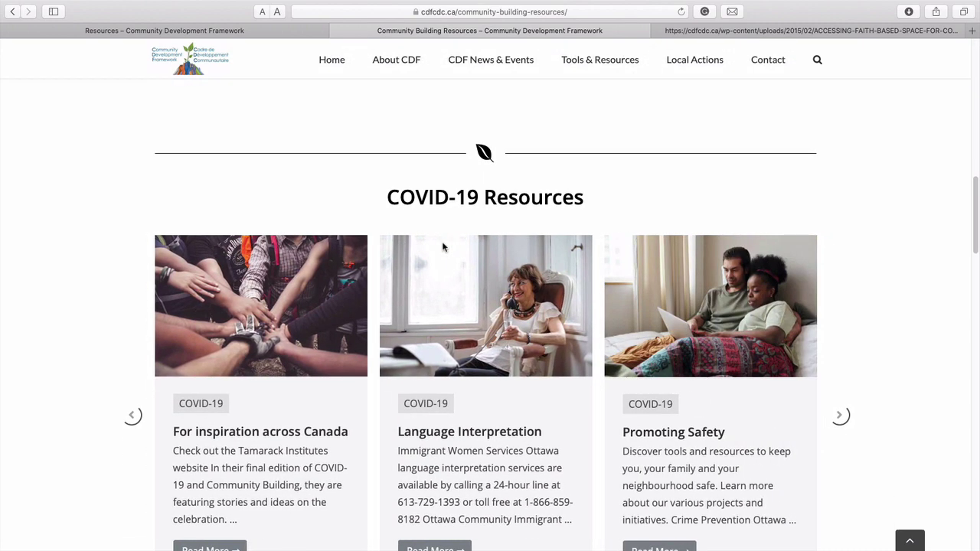
{"action": "scroll", "coordinate": [497, 254], "scroll_direction": "down", "scroll_amount": 7}
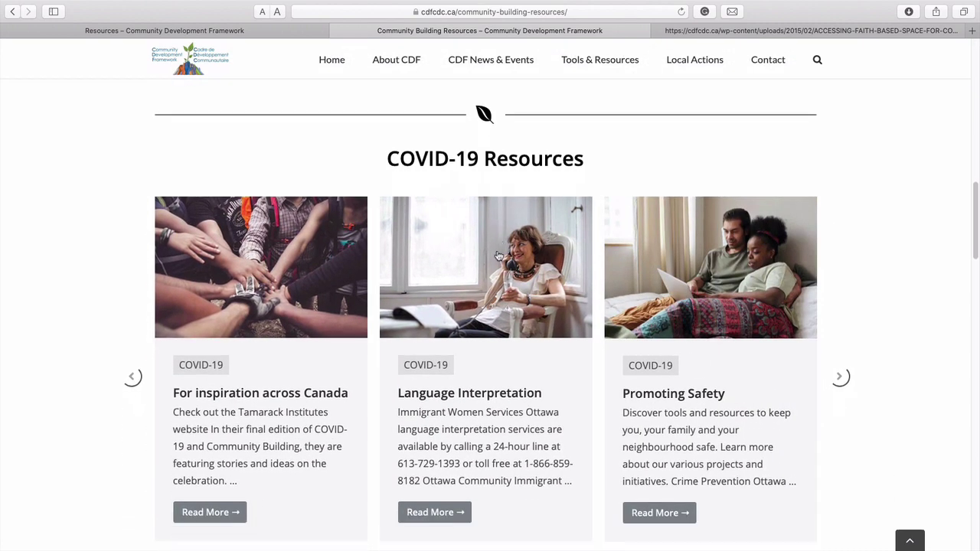
{"action": "scroll", "coordinate": [497, 254], "scroll_direction": "down", "scroll_amount": 7}
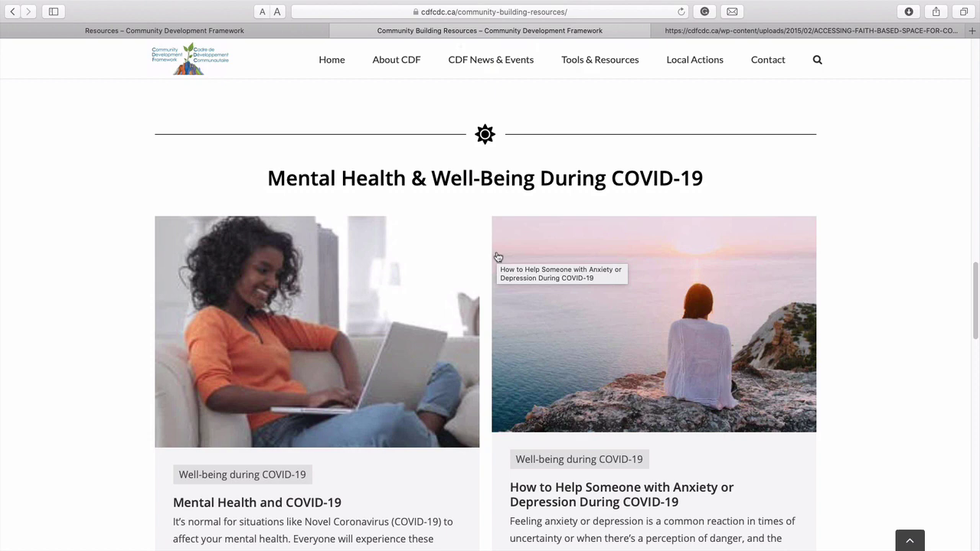
{"action": "scroll", "coordinate": [490, 260], "scroll_direction": "down", "scroll_amount": 4}
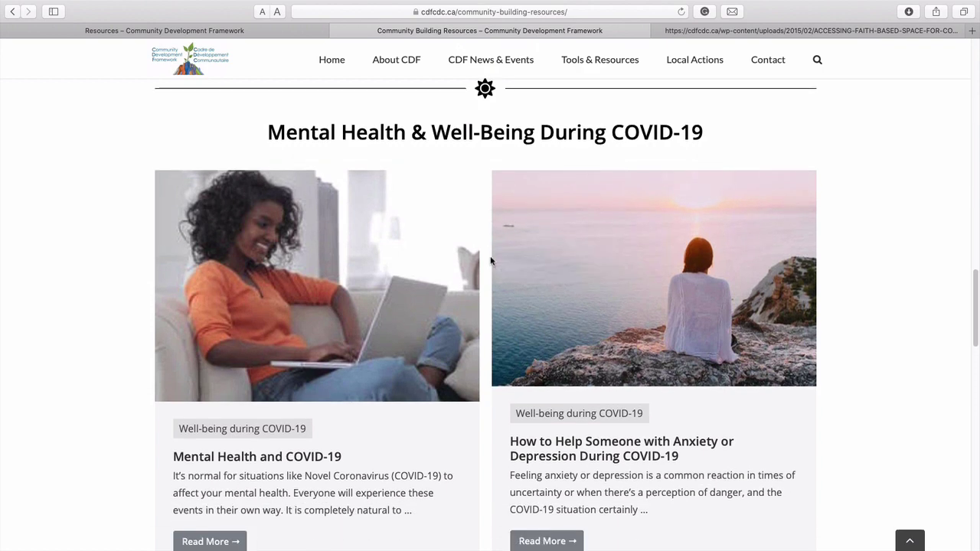
{"action": "scroll", "coordinate": [491, 261], "scroll_direction": "down", "scroll_amount": 7}
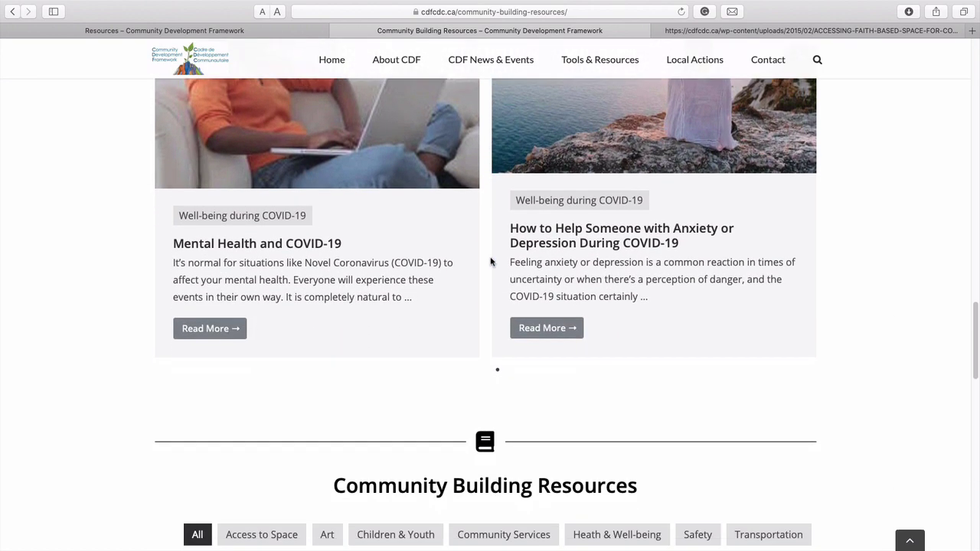
{"action": "scroll", "coordinate": [491, 261], "scroll_direction": "down", "scroll_amount": 5}
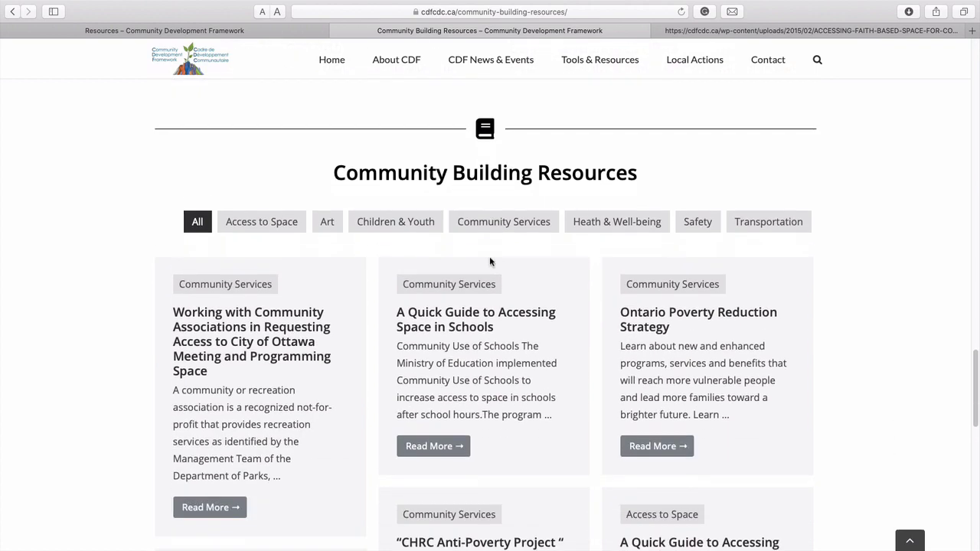
{"action": "scroll", "coordinate": [490, 261], "scroll_direction": "down", "scroll_amount": 2}
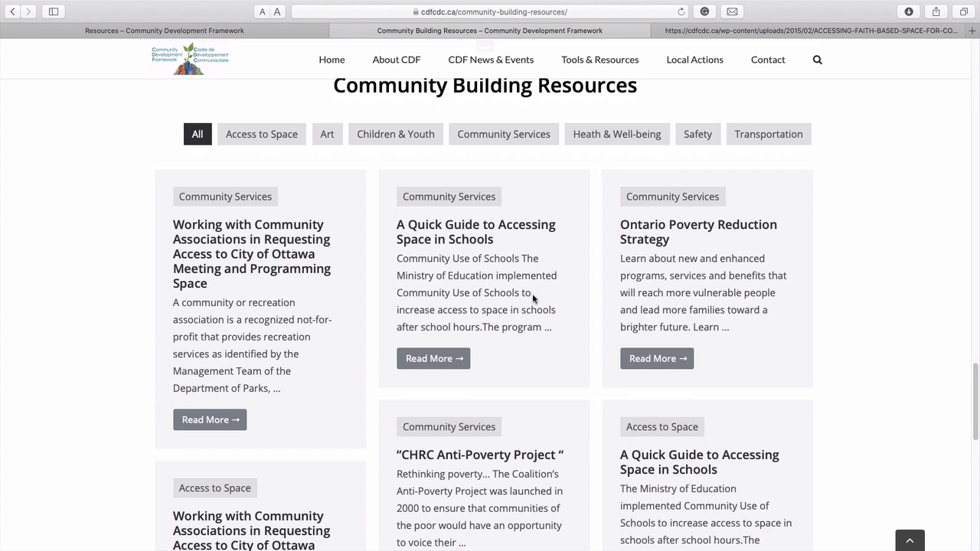
Step: Filter the community building resource cards by Access to Space, and switch the filter to Transportation
{"action": "scroll", "coordinate": [536, 298], "scroll_direction": "down", "scroll_amount": 1}
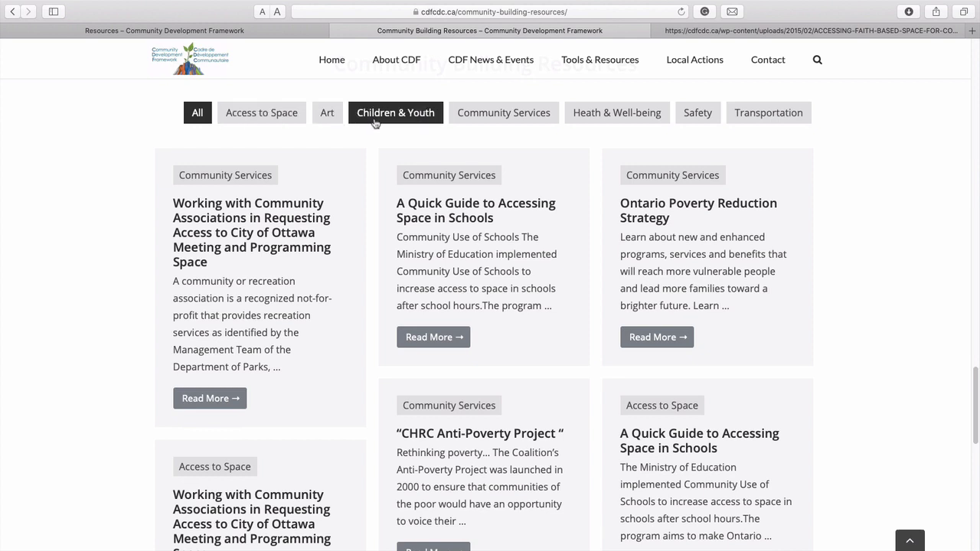
{"action": "left_click", "coordinate": [280, 119]}
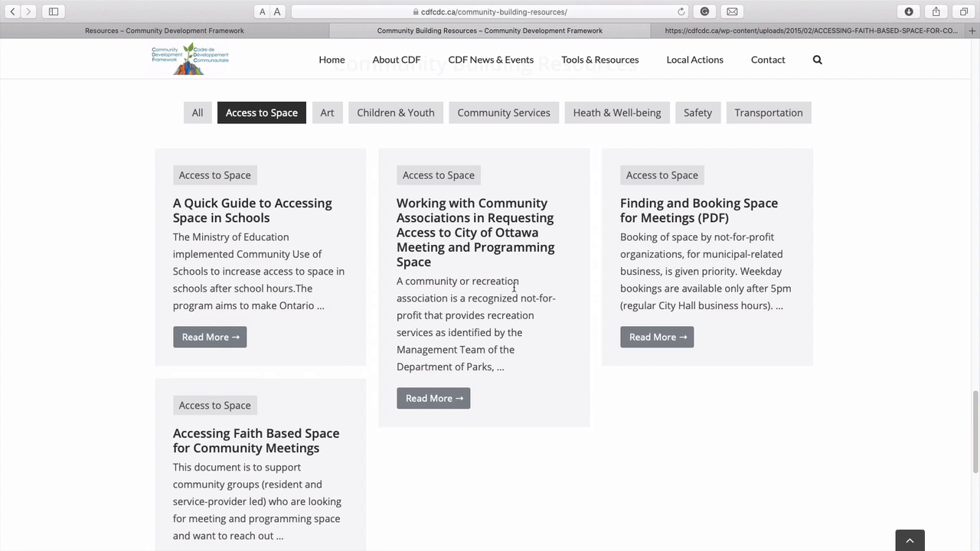
{"action": "scroll", "coordinate": [514, 287], "scroll_direction": "up", "scroll_amount": 1}
{"action": "left_click", "coordinate": [746, 136]}
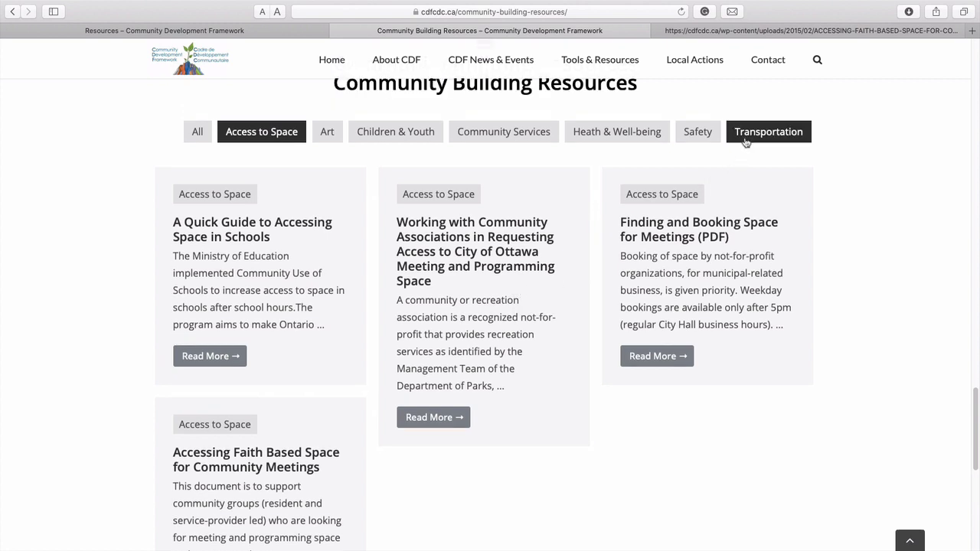
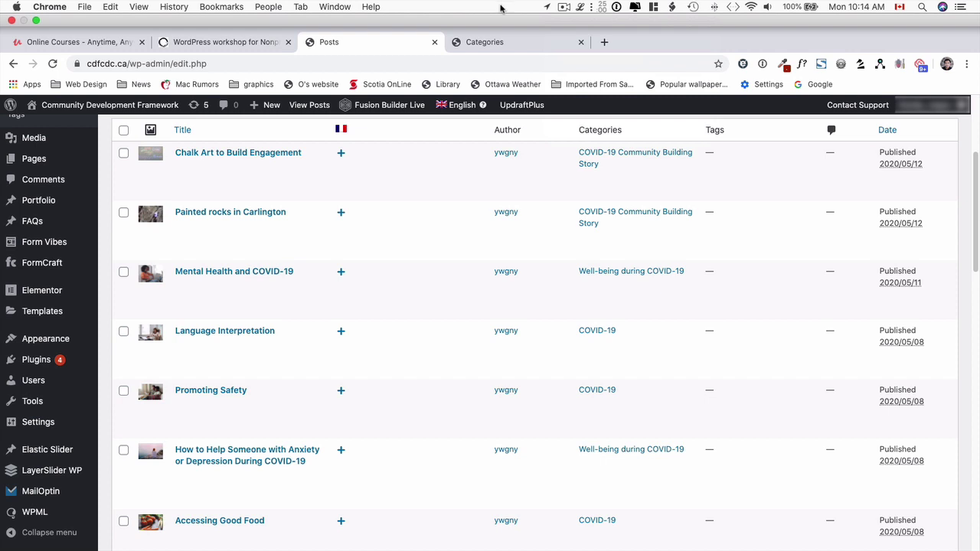
Step: Switch to Chrome, view the WordPress post categories, and open the "EquiPass | OC Transpo" post for editing
{"action": "left_click", "coordinate": [506, 44]}
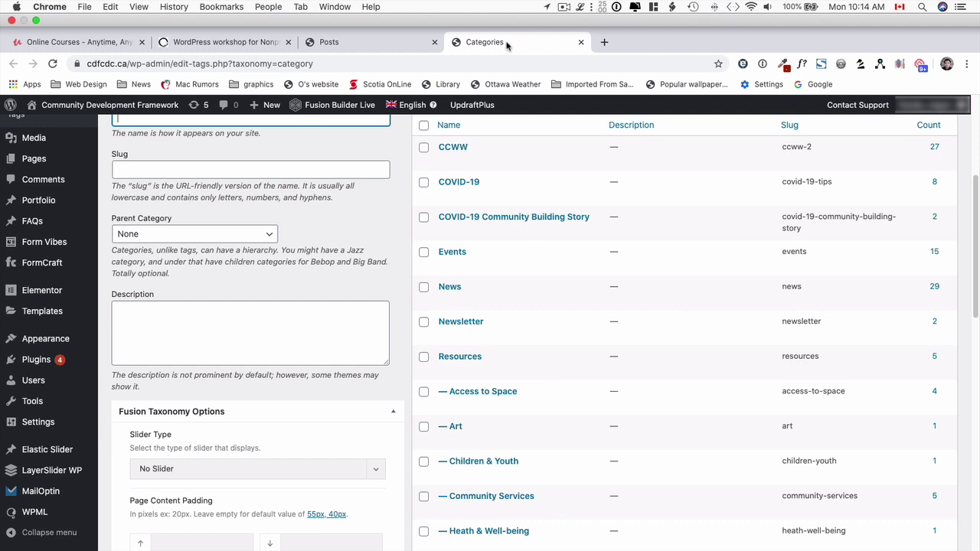
{"action": "key", "text": "super+bracketleft"}
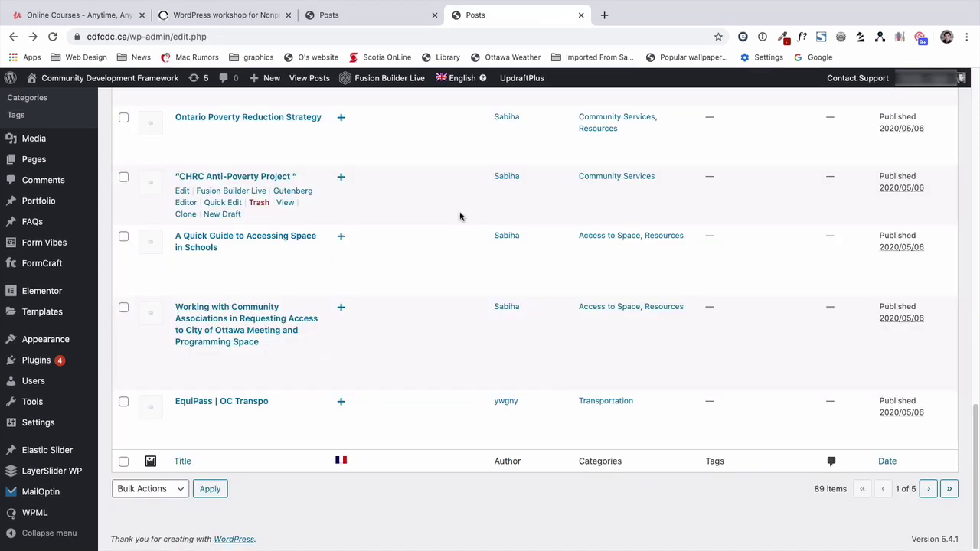
{"action": "left_click", "coordinate": [215, 403]}
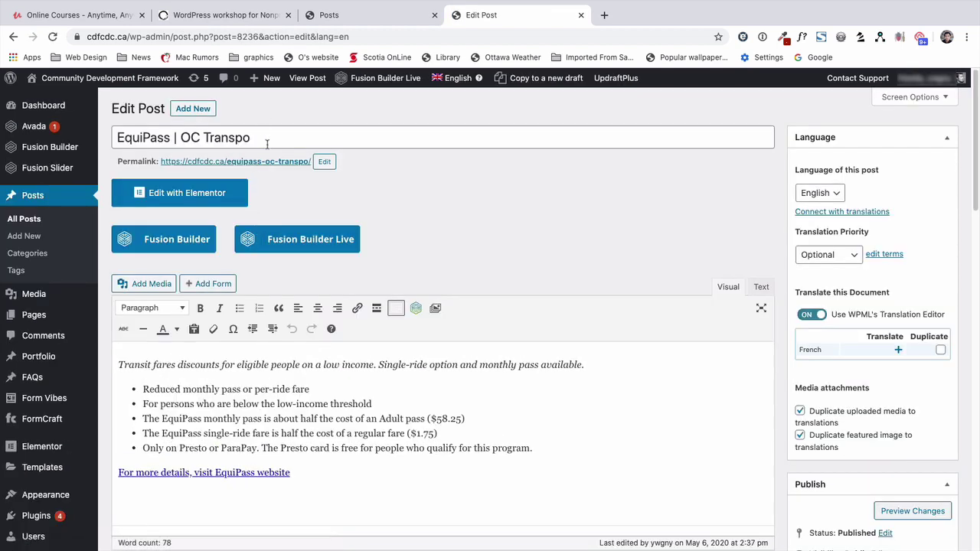
Step: Examine the EquiPass post's title, content, publish settings, category checkboxes and featured image options
{"action": "left_click_drag", "start_coordinate": [260, 137], "coordinate": [118, 129]}
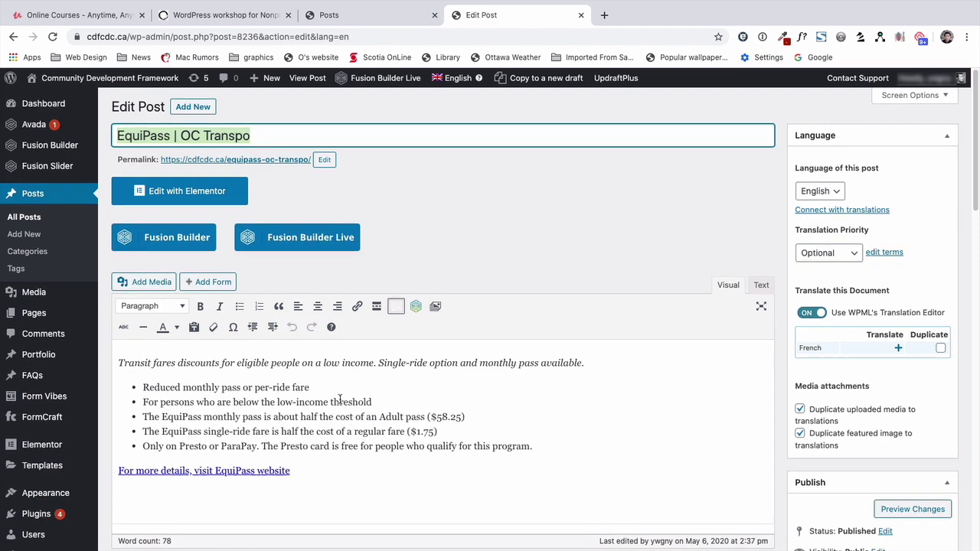
{"action": "scroll", "coordinate": [335, 405], "scroll_direction": "down", "scroll_amount": 2}
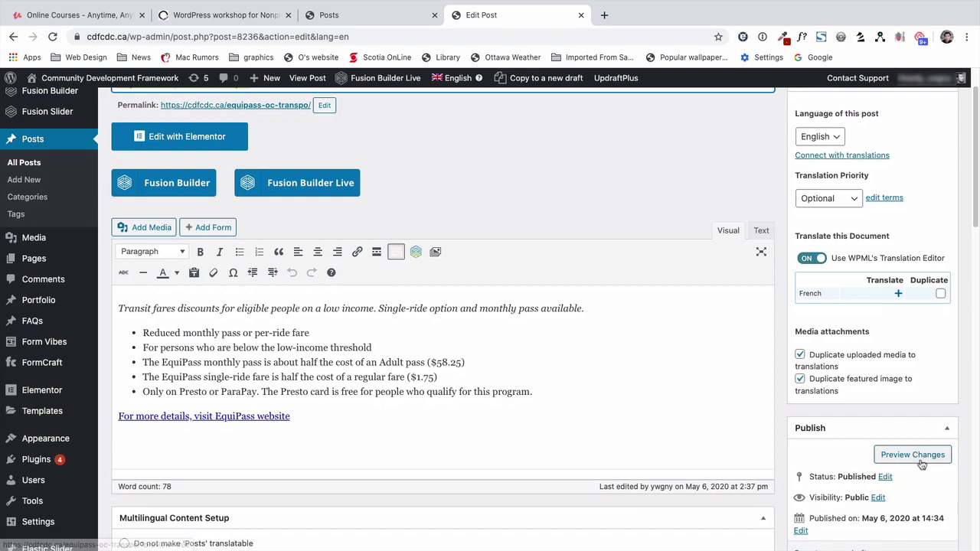
{"action": "scroll", "coordinate": [910, 458], "scroll_direction": "down", "scroll_amount": 8}
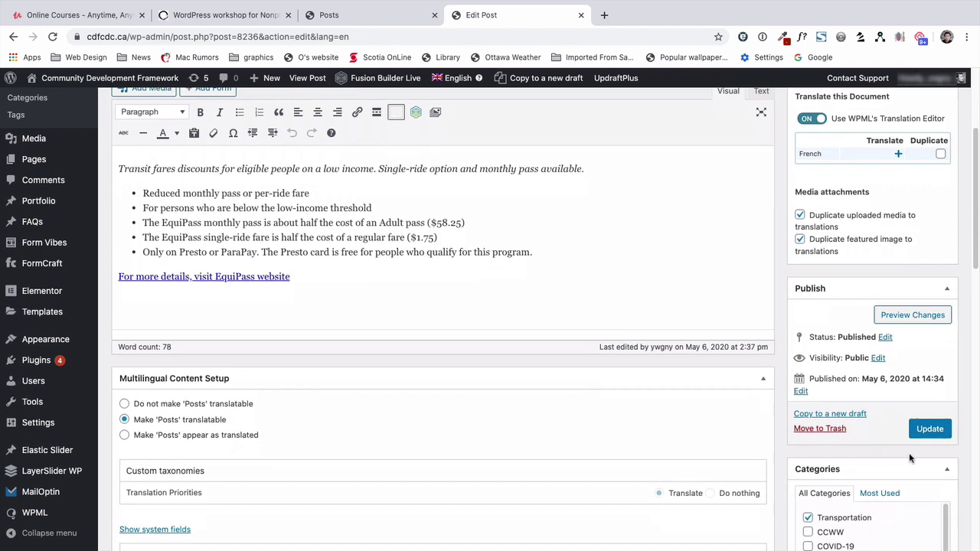
{"action": "scroll", "coordinate": [909, 452], "scroll_direction": "down", "scroll_amount": 2}
{"action": "scroll", "coordinate": [908, 453], "scroll_direction": "up", "scroll_amount": 2}
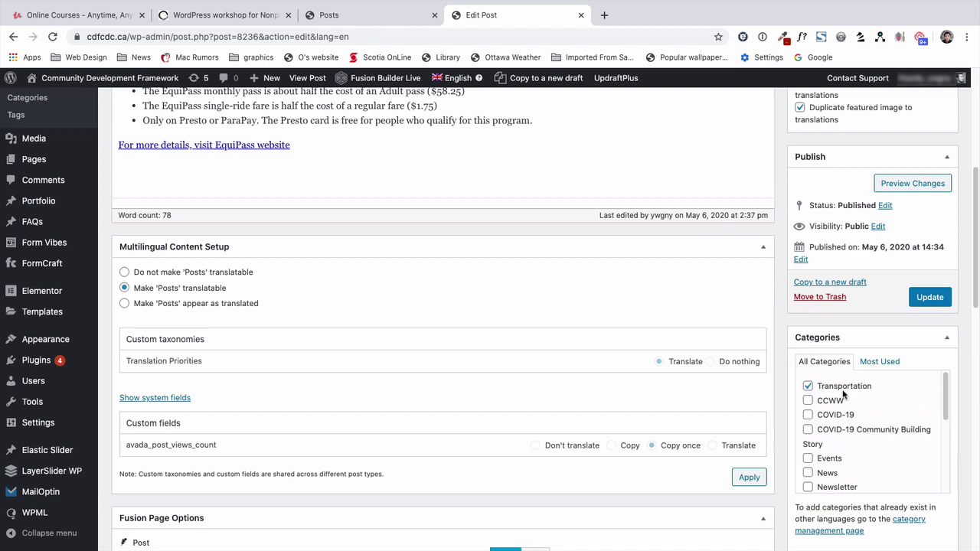
{"action": "scroll", "coordinate": [923, 455], "scroll_direction": "down", "scroll_amount": 5}
{"action": "scroll", "coordinate": [923, 455], "scroll_direction": "down", "scroll_amount": 4}
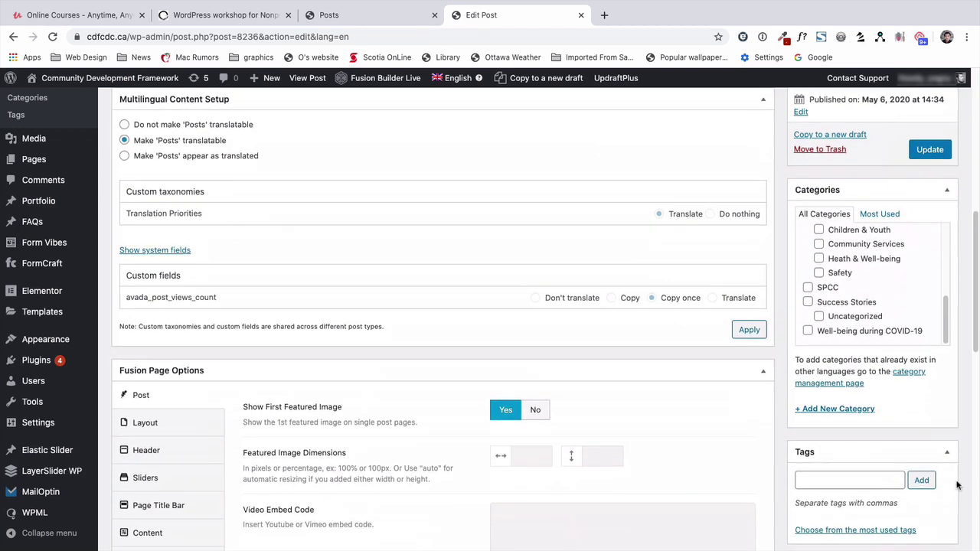
{"action": "scroll", "coordinate": [957, 484], "scroll_direction": "down", "scroll_amount": 1}
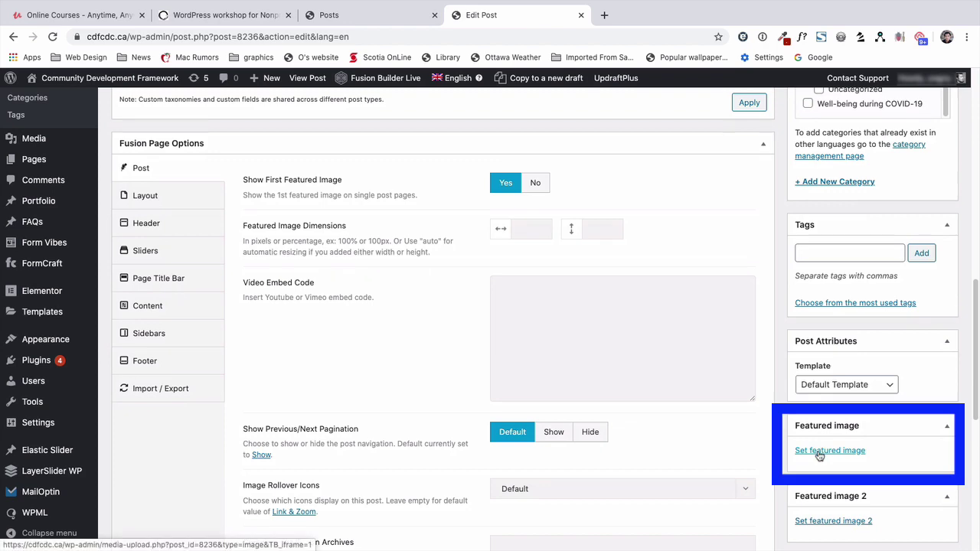
{"action": "scroll", "coordinate": [822, 393], "scroll_direction": "up", "scroll_amount": 6}
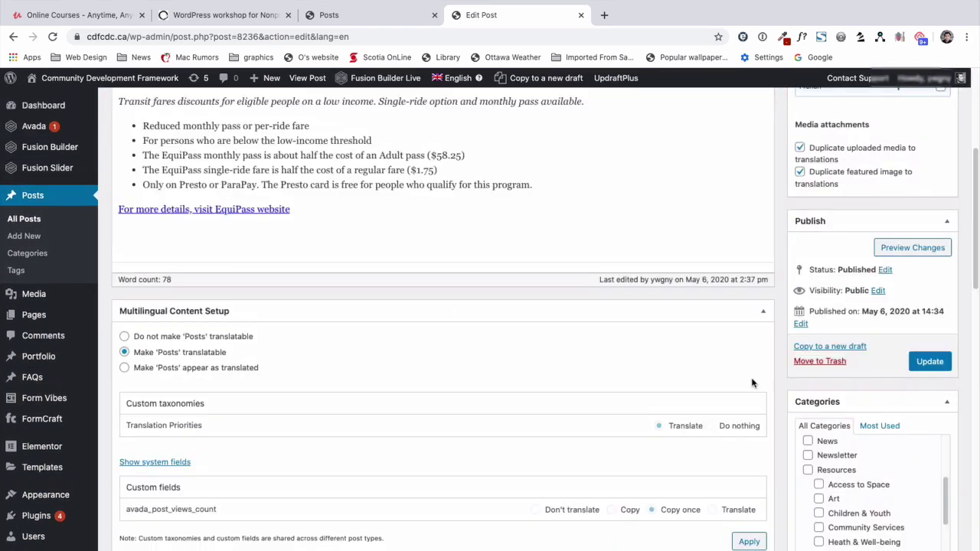
Step: Update the EquiPass post and open it from the live Community Building Resources page under the Transportation filter
{"action": "left_click", "coordinate": [933, 366]}
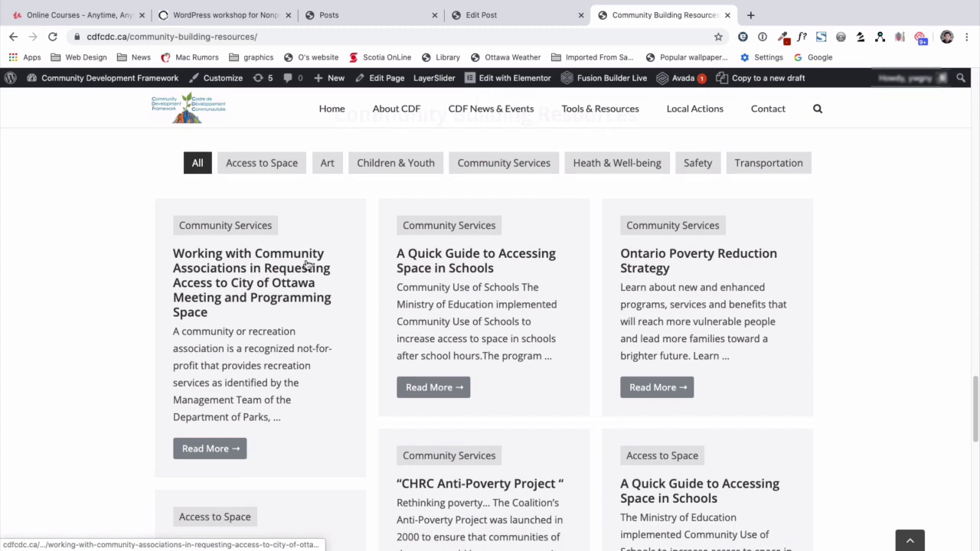
{"action": "left_click", "coordinate": [763, 203]}
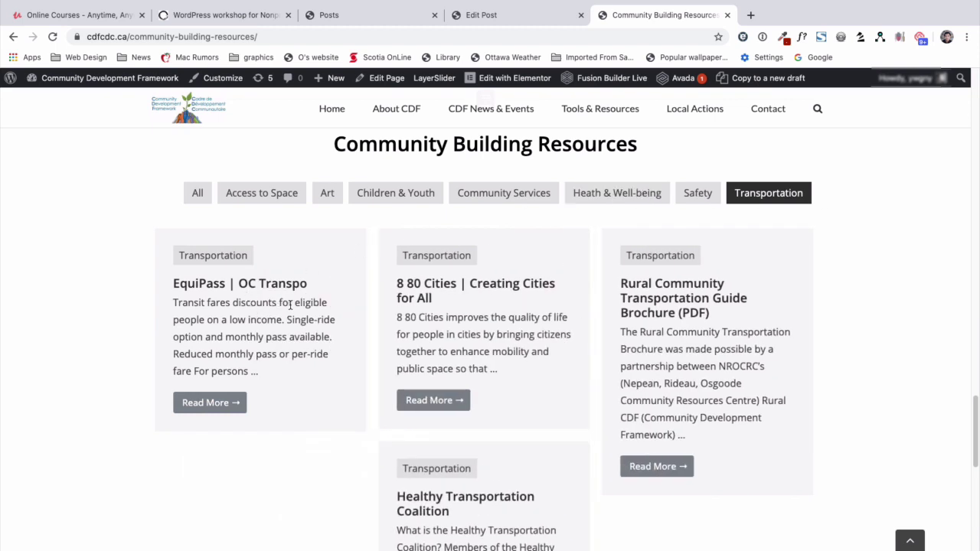
{"action": "left_click", "coordinate": [215, 405]}
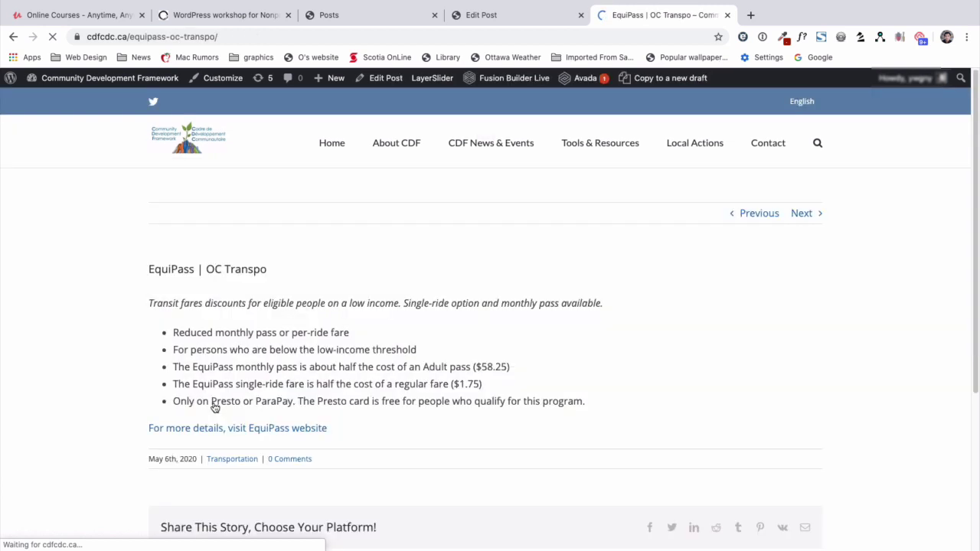
Step: Return from the EquiPass post to the Community Building Resources page and open it for editing with Elementor
{"action": "scroll", "coordinate": [344, 400], "scroll_direction": "down", "scroll_amount": 2}
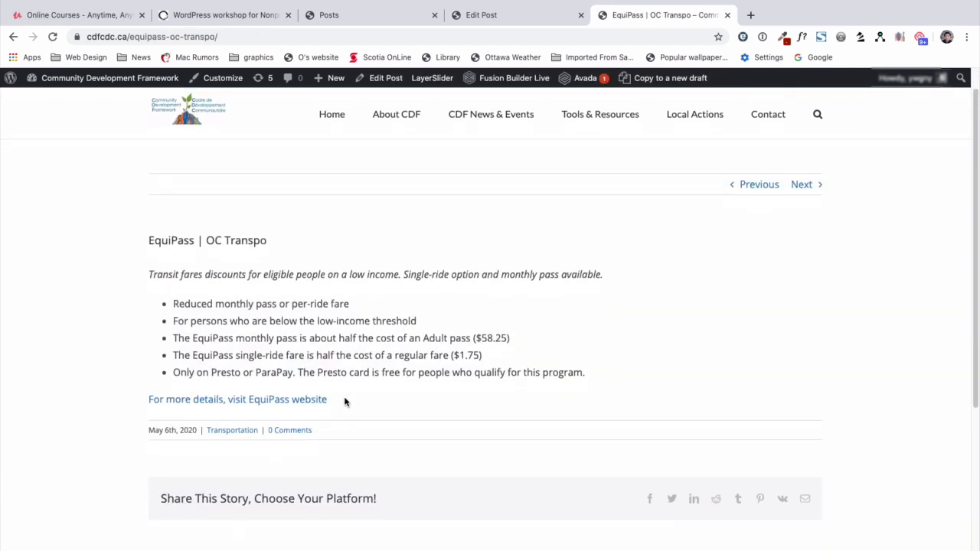
{"action": "key", "text": "alt+Left"}
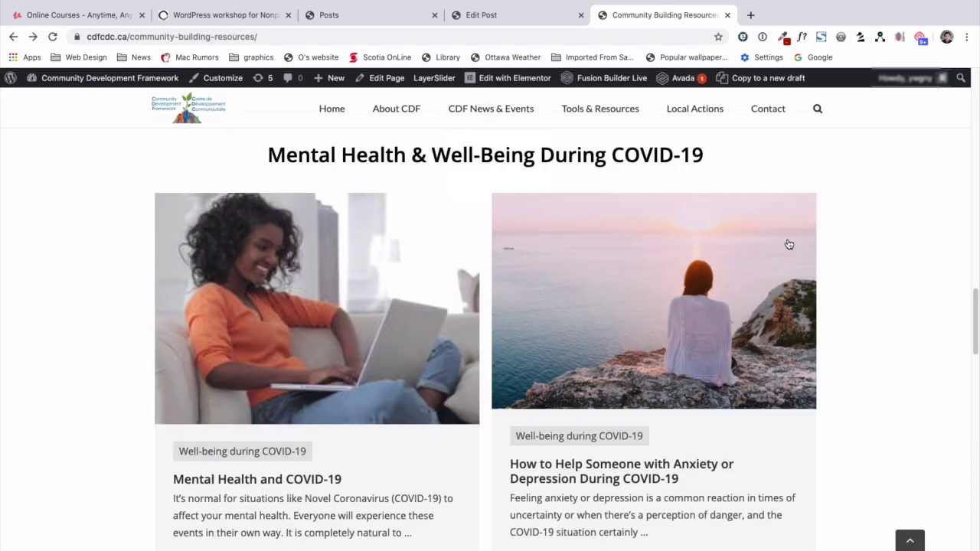
{"action": "left_click", "coordinate": [501, 81]}
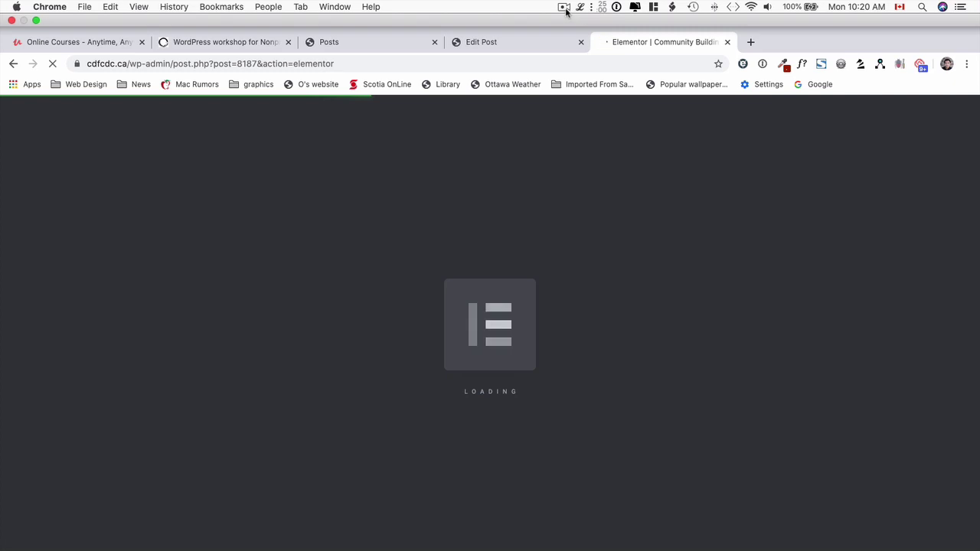
Step: Open the settings of the Posts widget that holds the filterable cards under the Community Building Resources heading
{"action": "scroll", "coordinate": [544, 246], "scroll_direction": "down", "scroll_amount": 5}
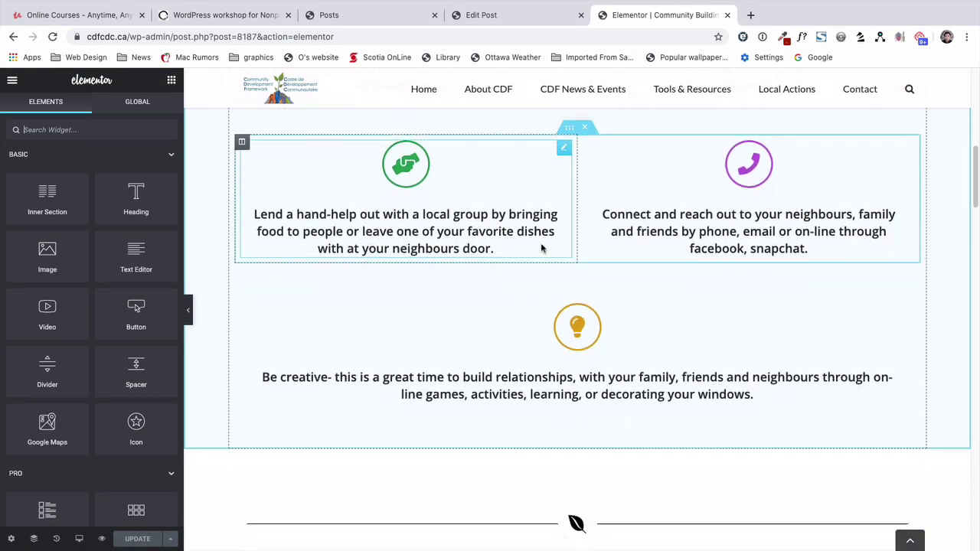
{"action": "scroll", "coordinate": [542, 246], "scroll_direction": "down", "scroll_amount": 10}
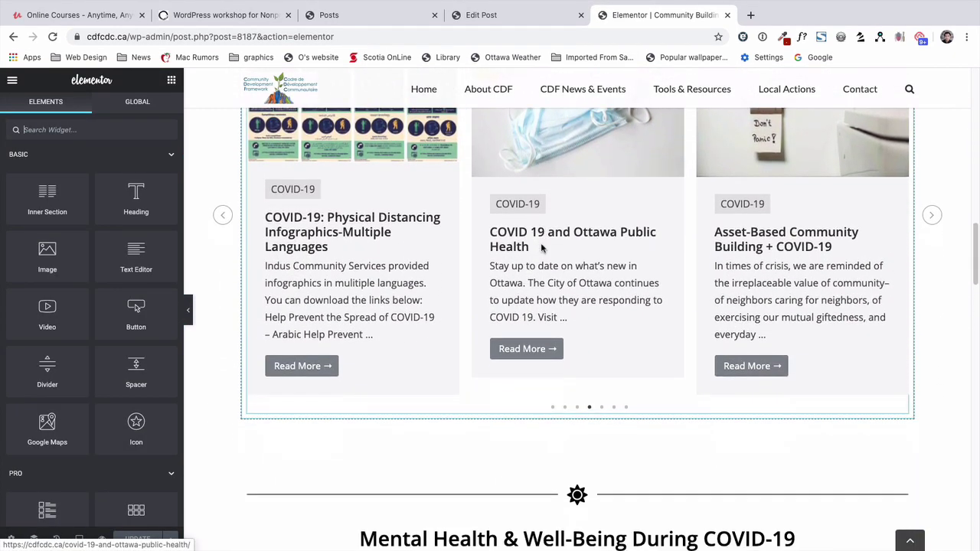
{"action": "scroll", "coordinate": [541, 247], "scroll_direction": "down", "scroll_amount": 10}
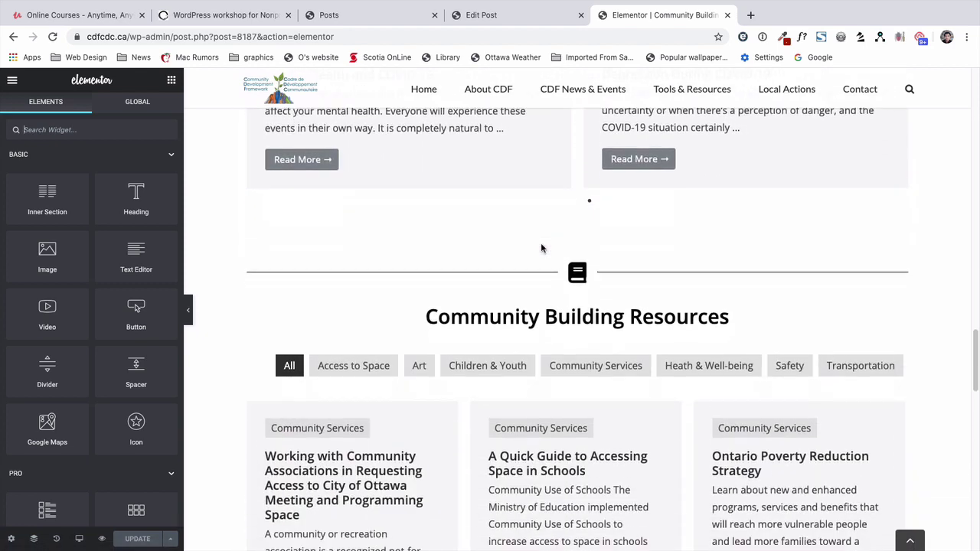
{"action": "scroll", "coordinate": [541, 247], "scroll_direction": "down", "scroll_amount": 3}
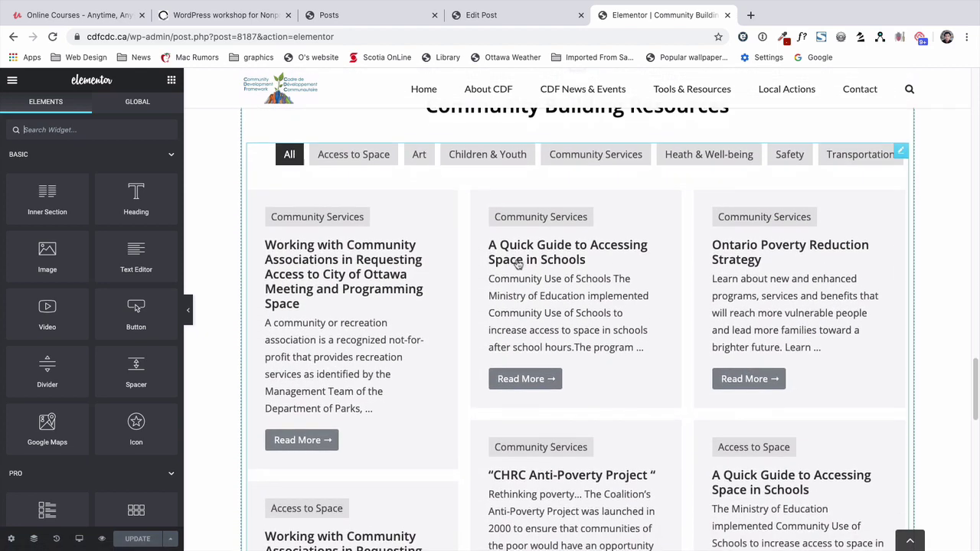
{"action": "right_click", "coordinate": [902, 147]}
{"action": "left_click", "coordinate": [893, 158]}
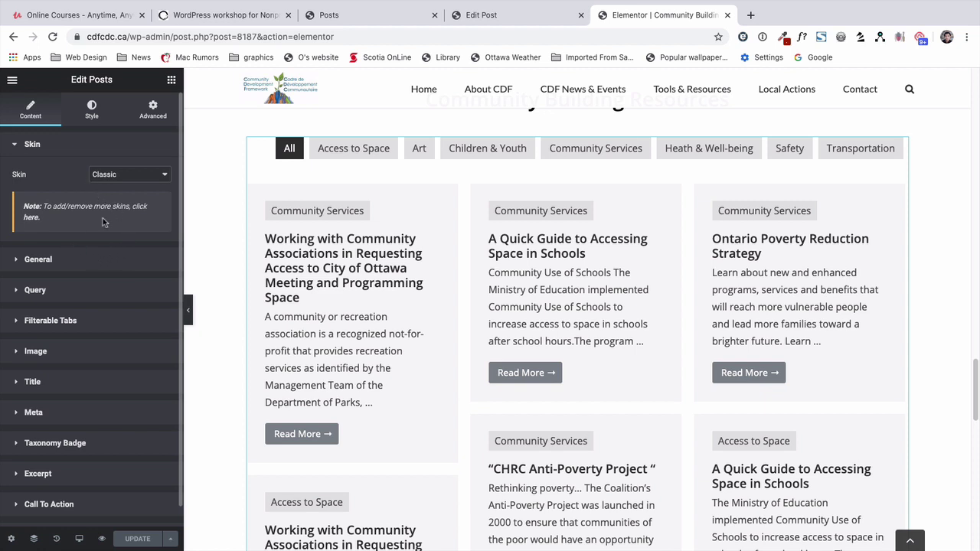
Step: Check the Posts widget's available skins, keeping Classic, and set its Posts Per Page to 9
{"action": "left_click", "coordinate": [135, 178]}
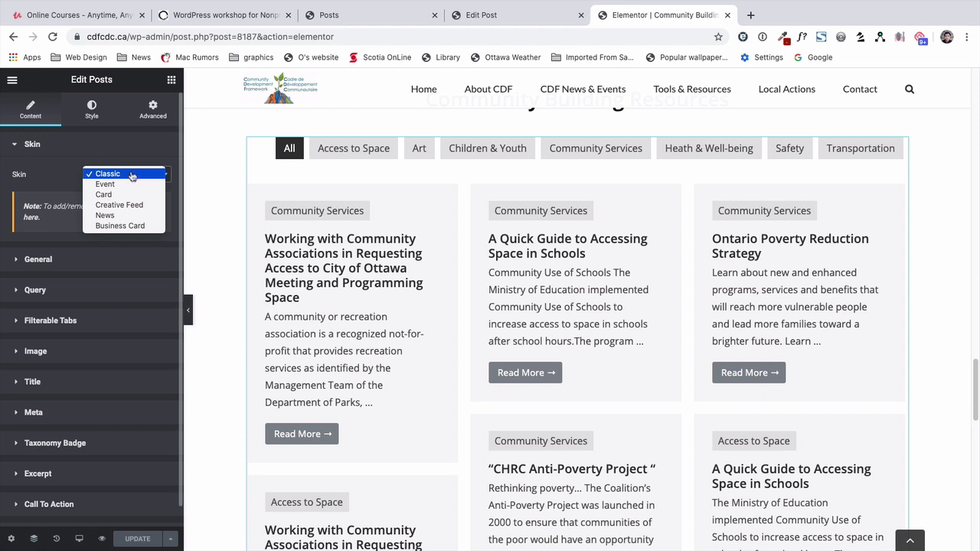
{"action": "left_click", "coordinate": [51, 265]}
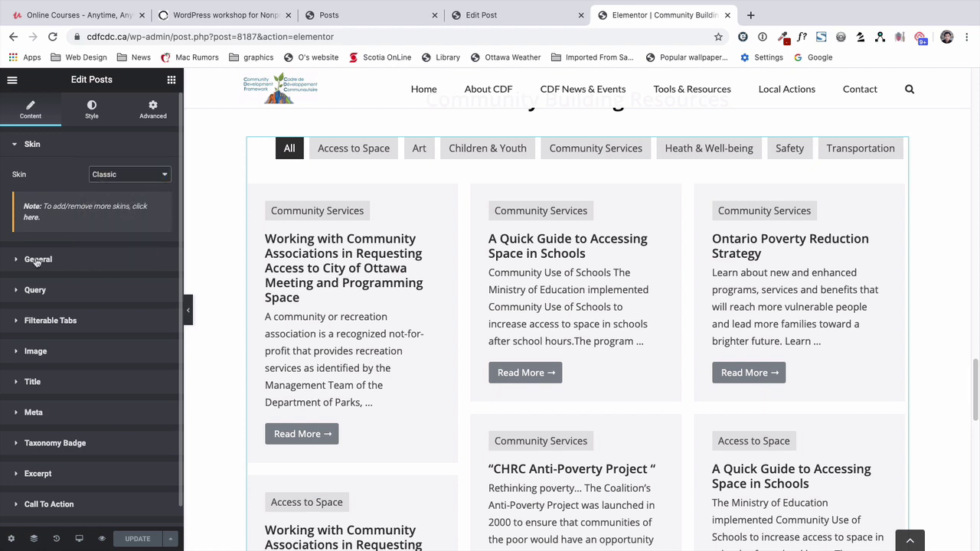
{"action": "left_click", "coordinate": [37, 262]}
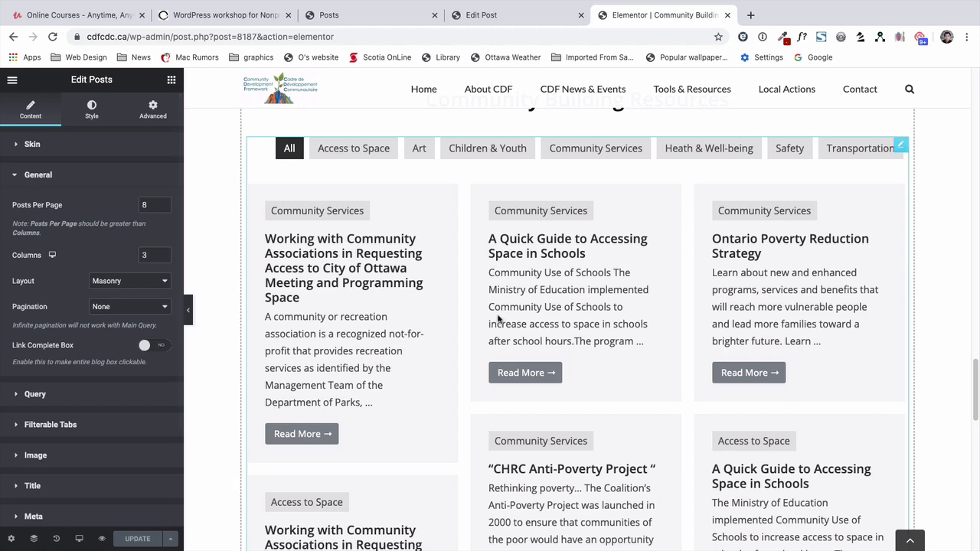
{"action": "scroll", "coordinate": [498, 317], "scroll_direction": "down", "scroll_amount": 5}
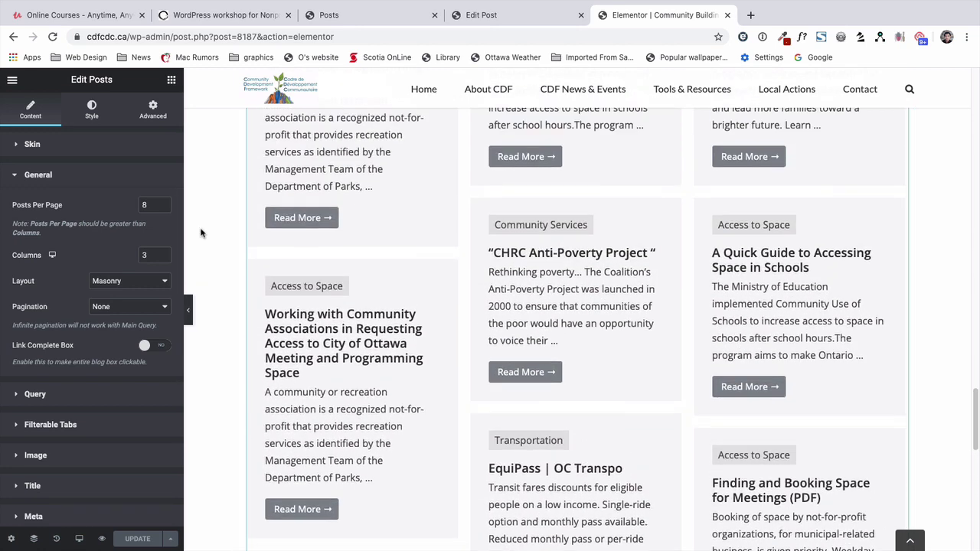
{"action": "left_click", "coordinate": [163, 202]}
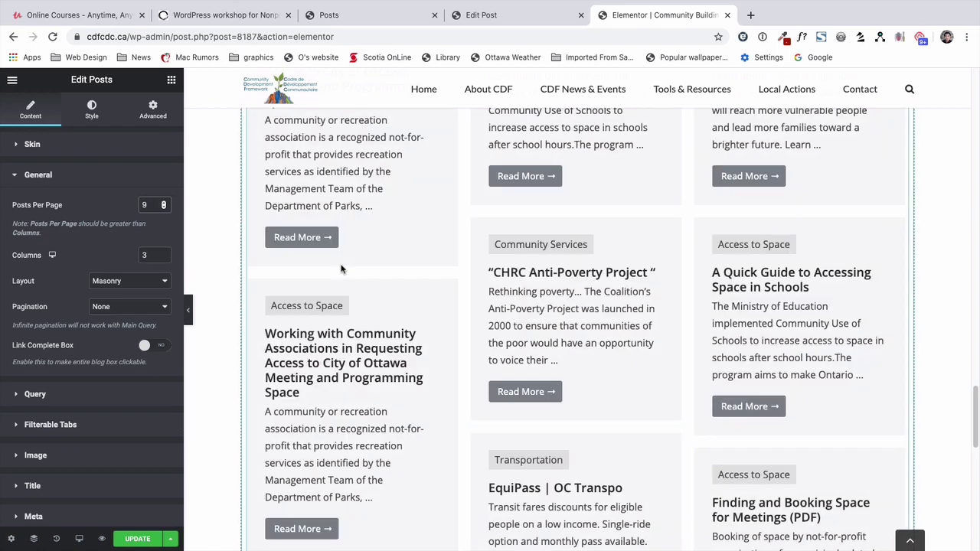
Step: Review the Posts widget's layout choices, keep Masonry, and look over the remaining general settings
{"action": "left_click", "coordinate": [134, 290]}
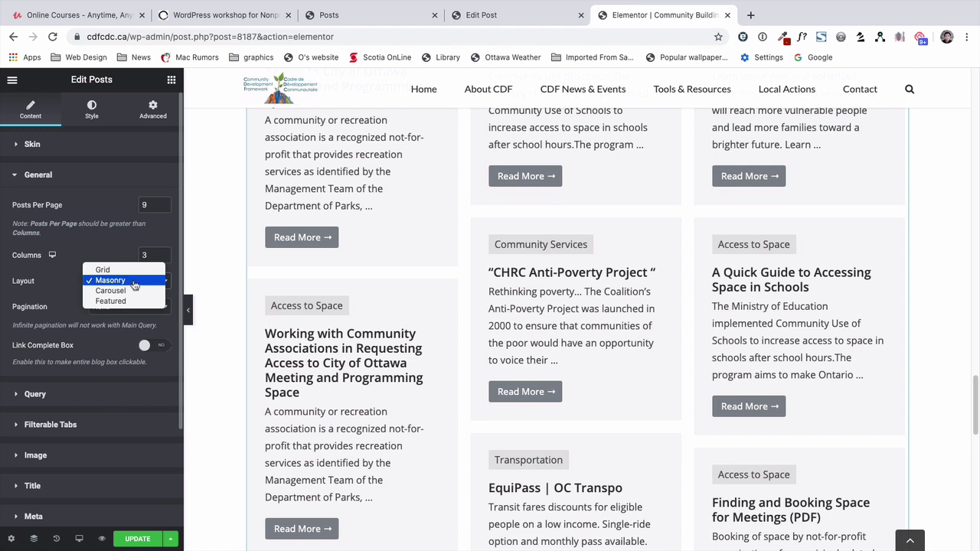
{"action": "left_click", "coordinate": [134, 282]}
{"action": "scroll", "coordinate": [137, 315], "scroll_direction": "down", "scroll_amount": 1}
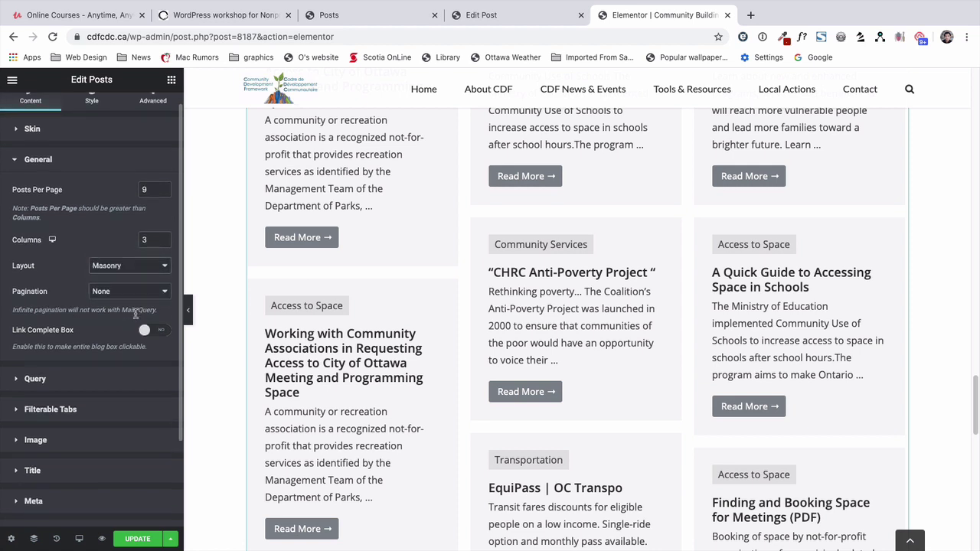
{"action": "scroll", "coordinate": [134, 314], "scroll_direction": "down", "scroll_amount": 1}
{"action": "scroll", "coordinate": [107, 261], "scroll_direction": "down", "scroll_amount": 1}
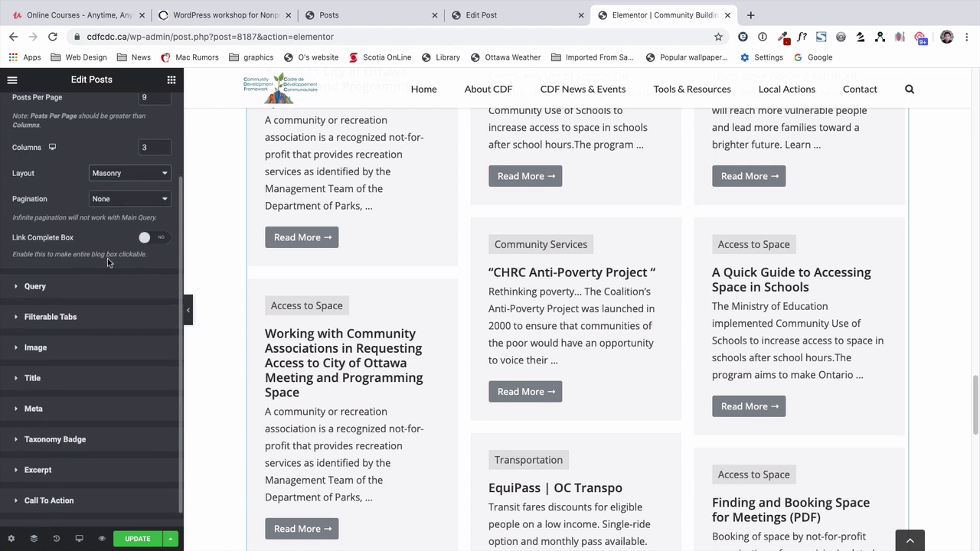
Step: Examine the Posts widget's query settings and the categories available in its Categories Filter
{"action": "left_click", "coordinate": [21, 286]}
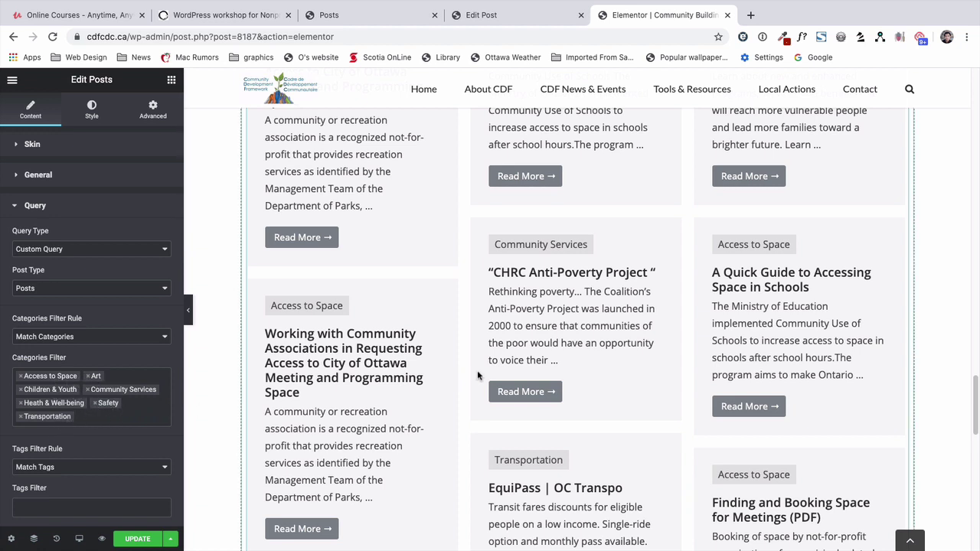
{"action": "scroll", "coordinate": [477, 370], "scroll_direction": "down", "scroll_amount": 1}
{"action": "scroll", "coordinate": [477, 370], "scroll_direction": "up", "scroll_amount": 2}
{"action": "scroll", "coordinate": [477, 372], "scroll_direction": "up", "scroll_amount": 1}
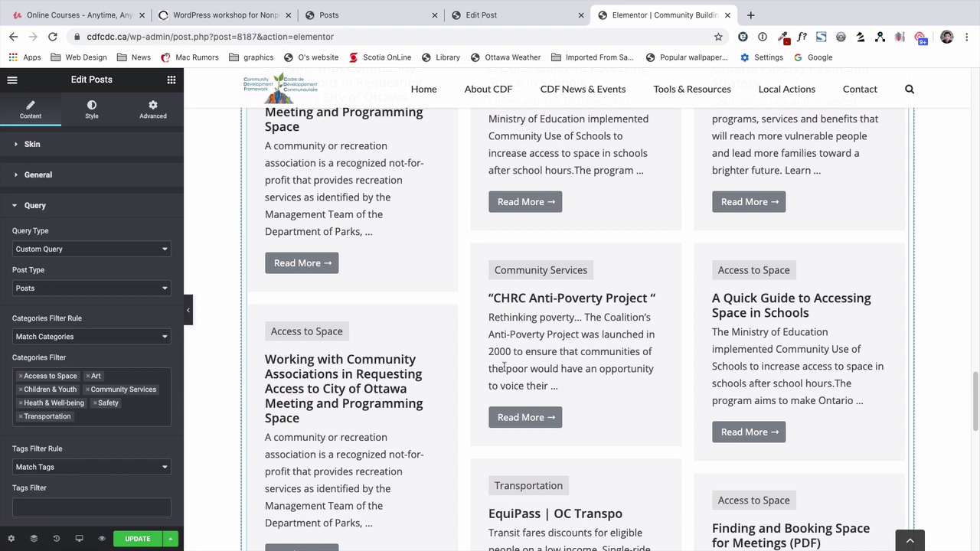
{"action": "scroll", "coordinate": [161, 438], "scroll_direction": "down", "scroll_amount": 3}
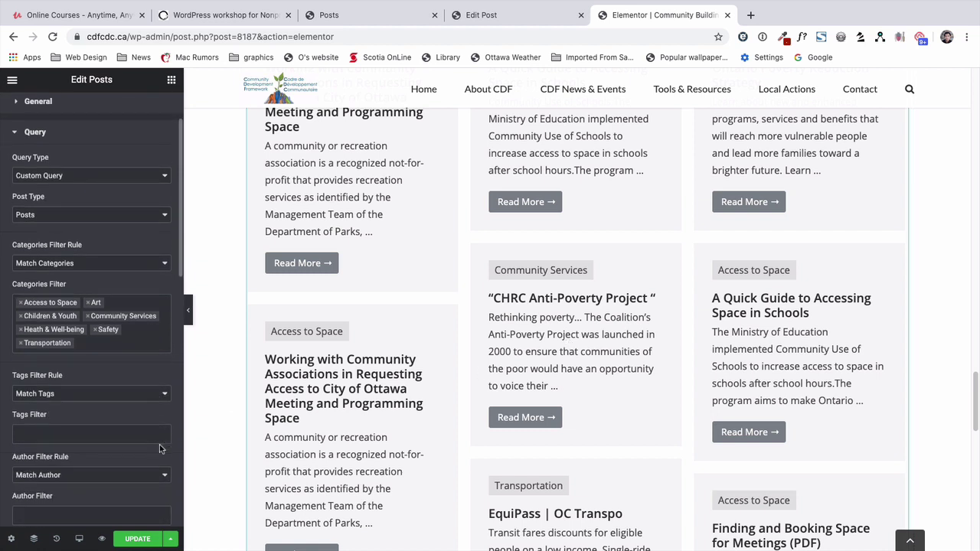
{"action": "left_click", "coordinate": [116, 342]}
{"action": "scroll", "coordinate": [102, 412], "scroll_direction": "down", "scroll_amount": 3}
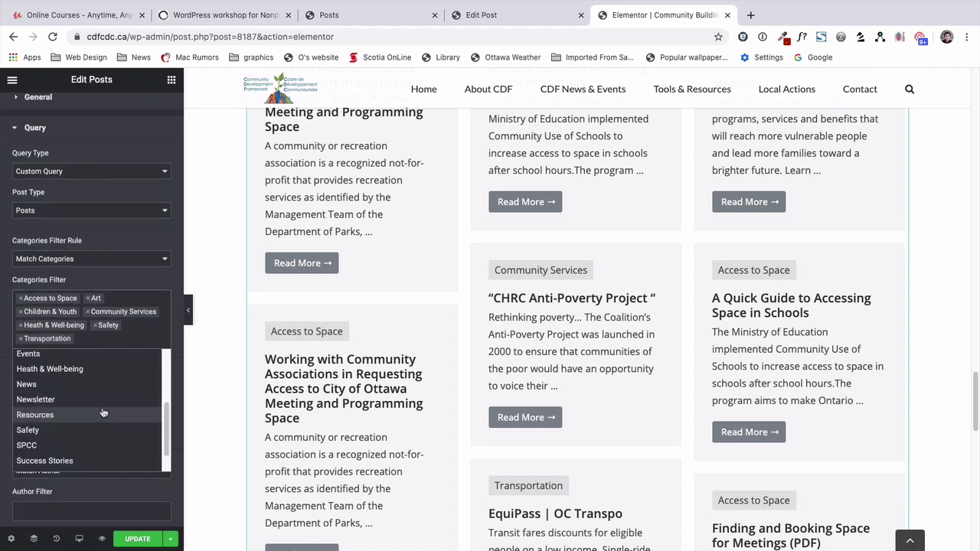
{"action": "scroll", "coordinate": [92, 406], "scroll_direction": "down", "scroll_amount": 2}
{"action": "scroll", "coordinate": [92, 398], "scroll_direction": "up", "scroll_amount": 4}
{"action": "scroll", "coordinate": [193, 273], "scroll_direction": "down", "scroll_amount": 1}
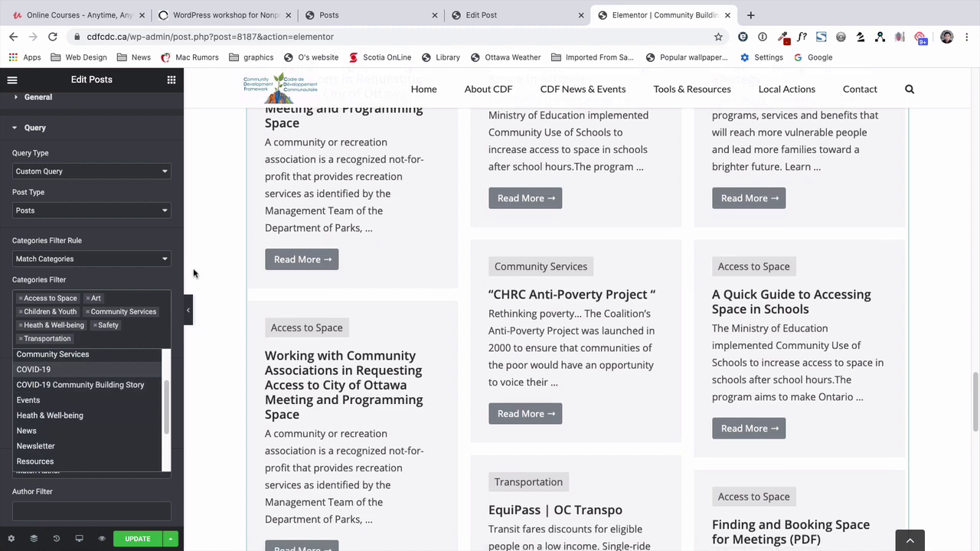
{"action": "left_click", "coordinate": [194, 273]}
Step: Review the tag, author, post filter and post order options in the query settings against the cards' filter tabs
{"action": "scroll", "coordinate": [110, 309], "scroll_direction": "down", "scroll_amount": 3}
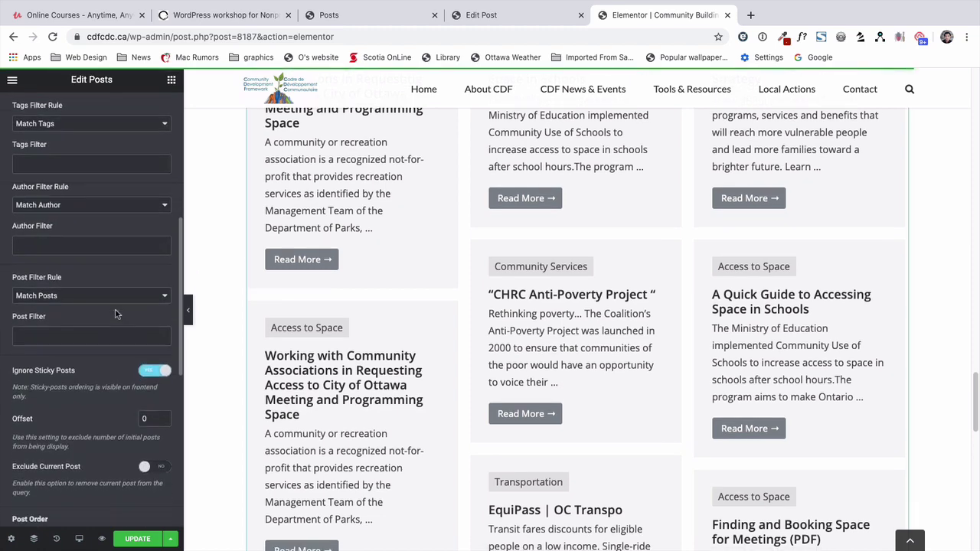
{"action": "scroll", "coordinate": [115, 314], "scroll_direction": "down", "scroll_amount": 3}
{"action": "scroll", "coordinate": [115, 313], "scroll_direction": "down", "scroll_amount": 1}
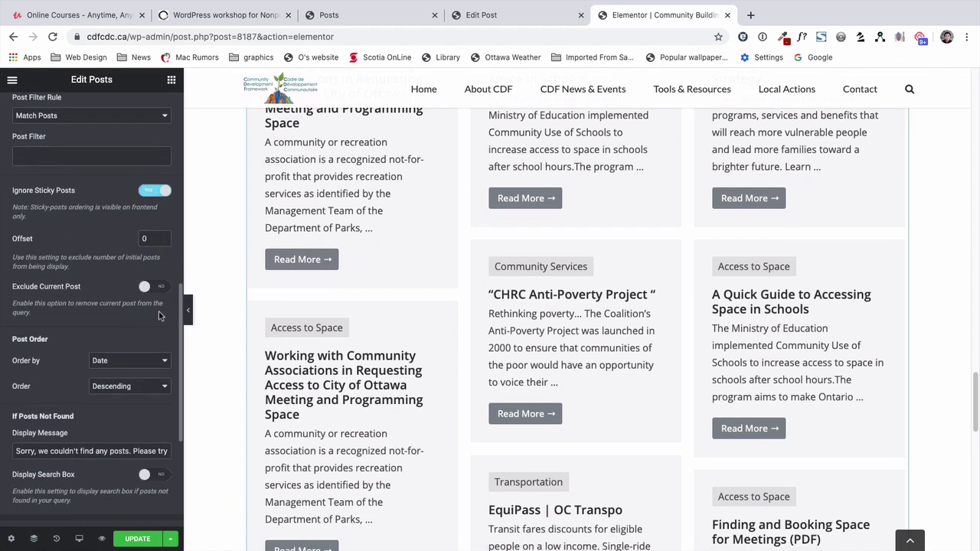
{"action": "scroll", "coordinate": [416, 306], "scroll_direction": "up", "scroll_amount": 4}
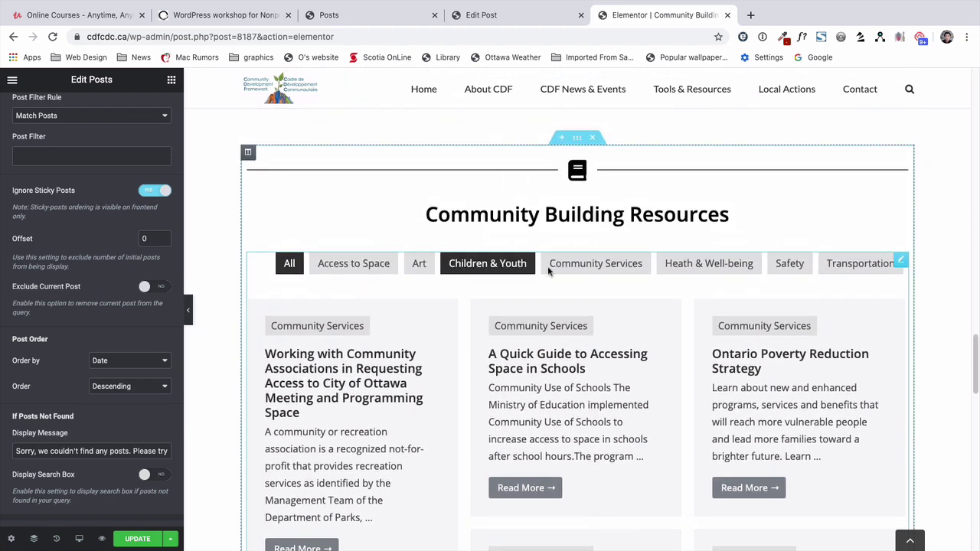
{"action": "scroll", "coordinate": [113, 335], "scroll_direction": "down", "scroll_amount": 4}
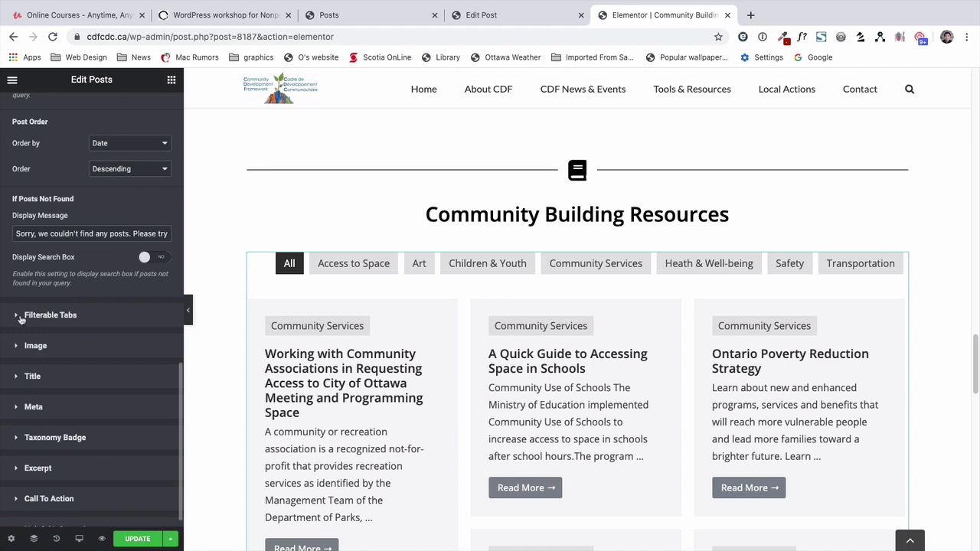
Step: Turn the Show Filters option off in the Filterable Tabs settings, and turn it back on
{"action": "left_click", "coordinate": [17, 317]}
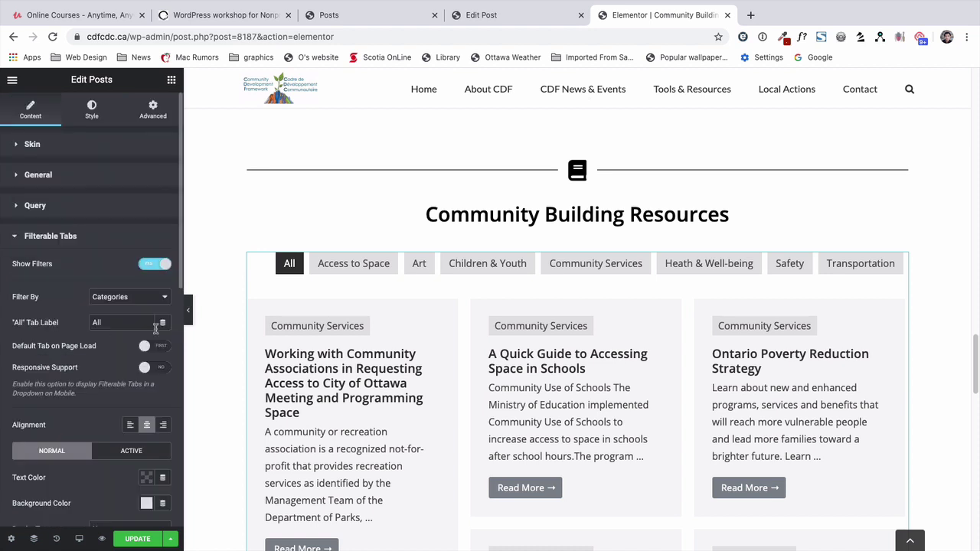
{"action": "left_click", "coordinate": [157, 264]}
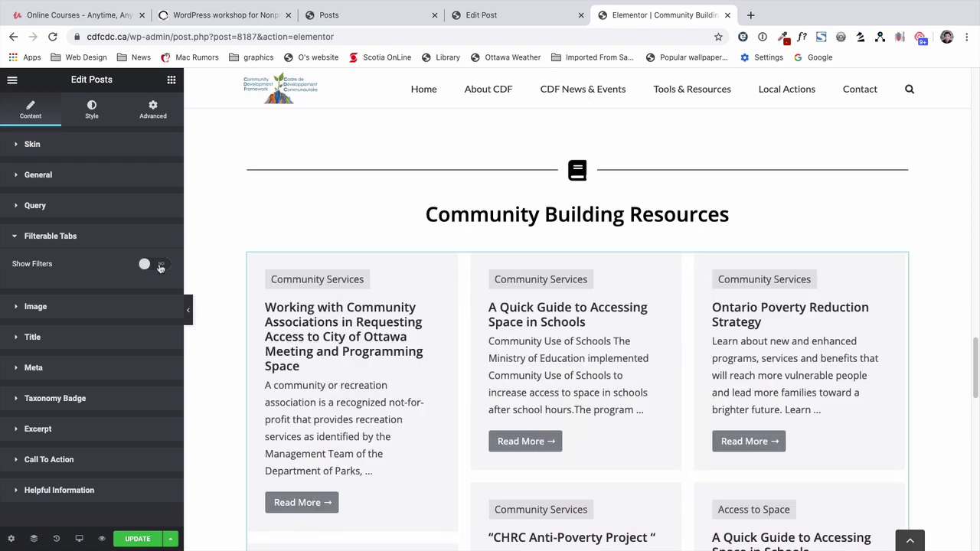
{"action": "left_click", "coordinate": [147, 264]}
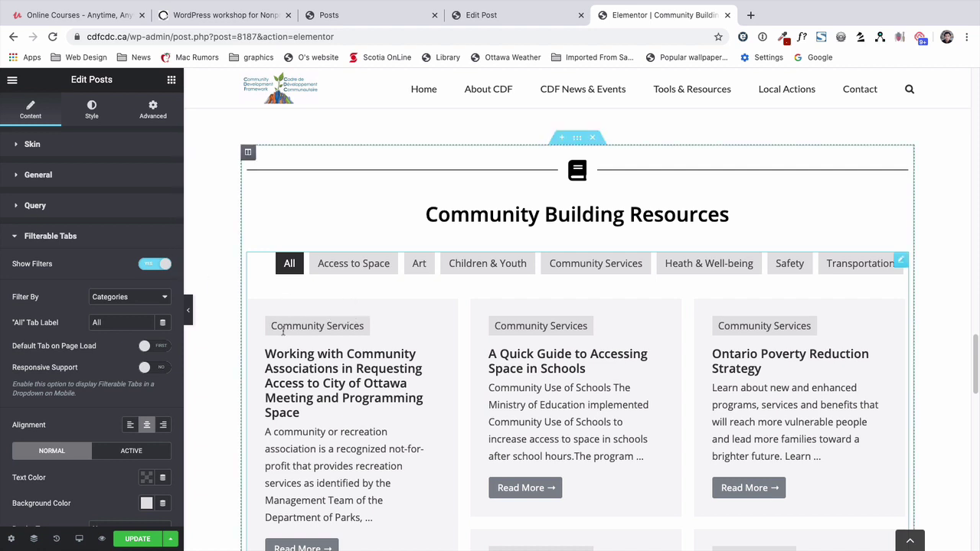
Step: Review the filter tabs' alignment, color and padding settings, and update the page
{"action": "scroll", "coordinate": [171, 351], "scroll_direction": "down", "scroll_amount": 2}
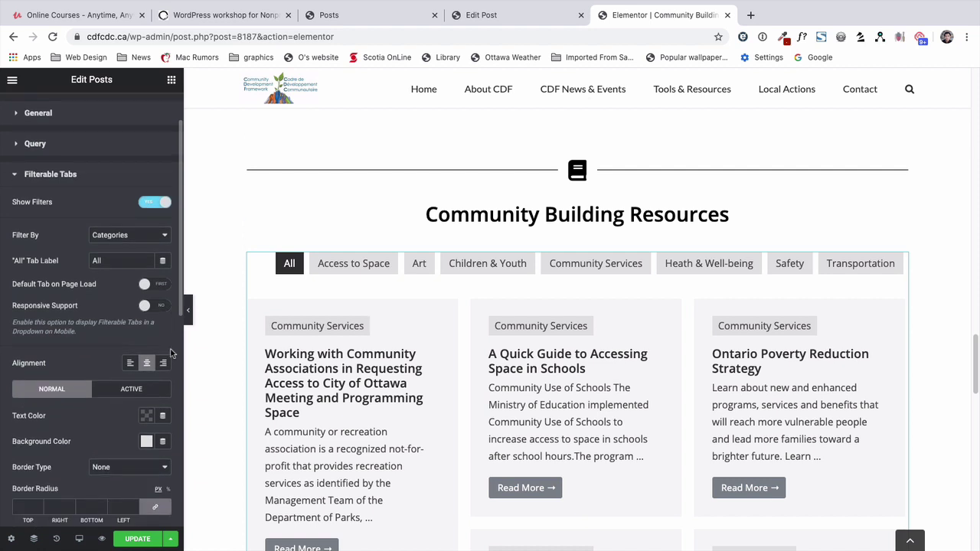
{"action": "scroll", "coordinate": [171, 353], "scroll_direction": "down", "scroll_amount": 1}
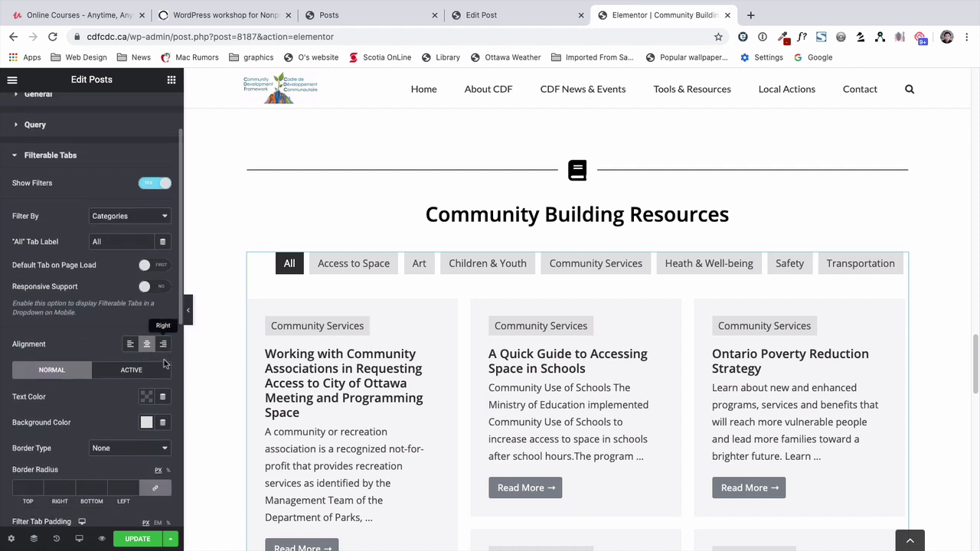
{"action": "scroll", "coordinate": [168, 360], "scroll_direction": "down", "scroll_amount": 2}
{"action": "left_click", "coordinate": [138, 538]}
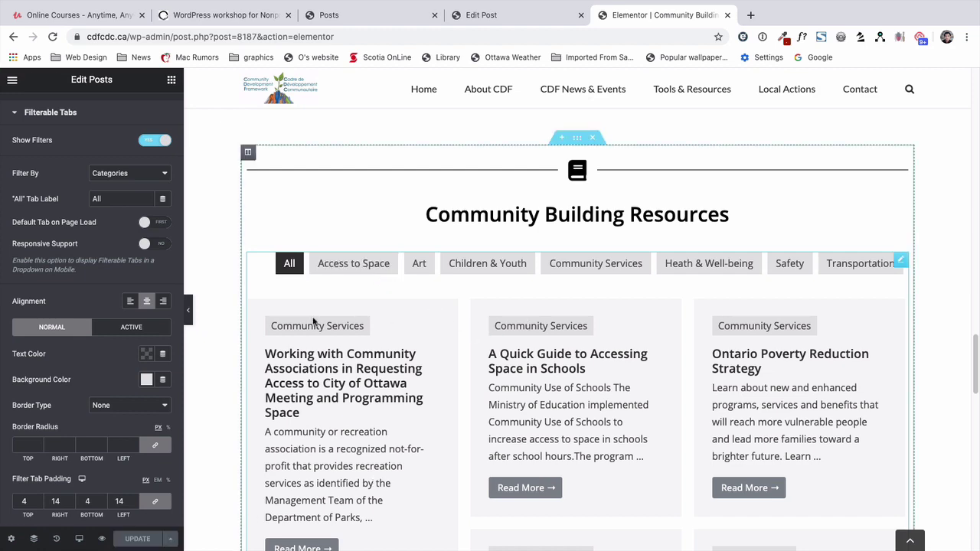
Step: Examine the category badges on the Community Building Resources cards
{"action": "left_click_drag", "start_coordinate": [280, 325], "coordinate": [323, 325]}
{"action": "scroll", "coordinate": [536, 325], "scroll_direction": "down", "scroll_amount": 5}
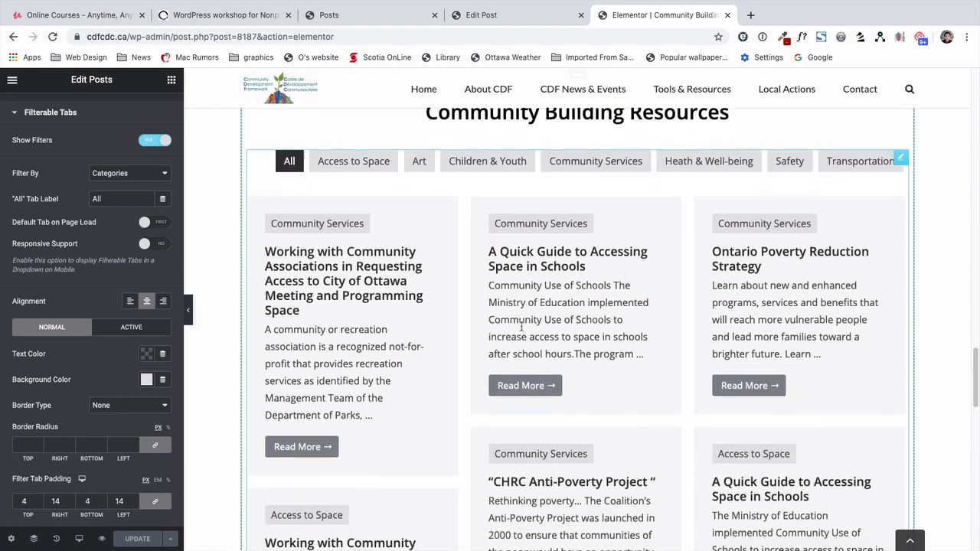
{"action": "scroll", "coordinate": [766, 318], "scroll_direction": "down", "scroll_amount": 1}
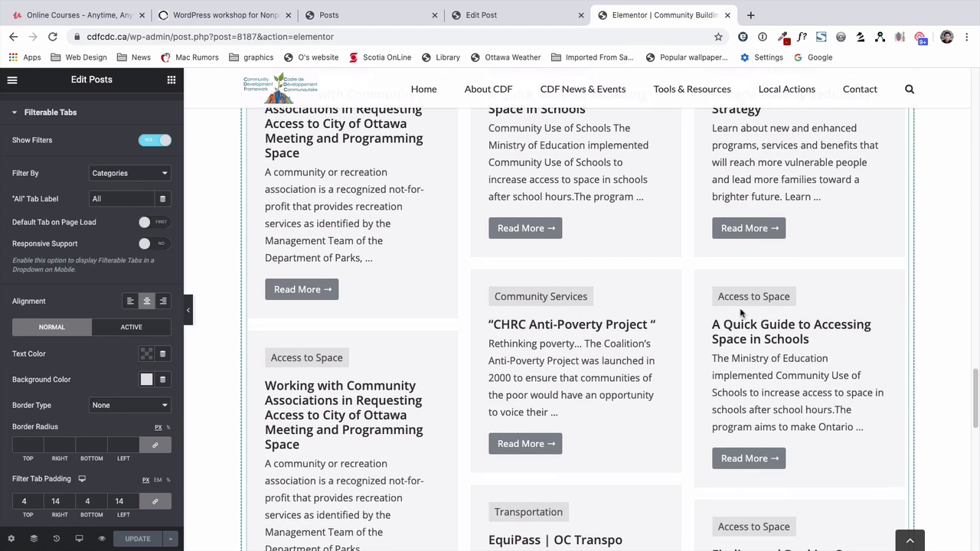
{"action": "scroll", "coordinate": [590, 376], "scroll_direction": "down", "scroll_amount": 3}
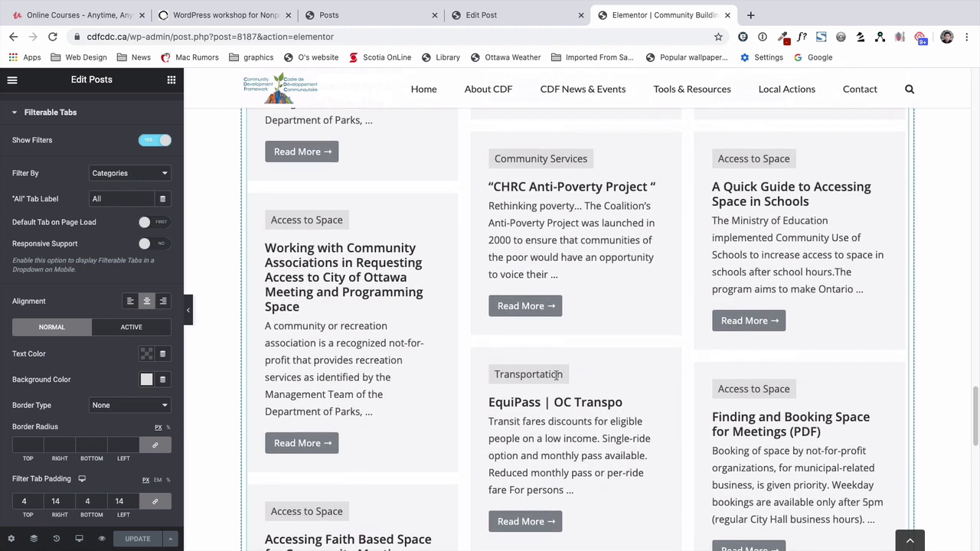
{"action": "scroll", "coordinate": [556, 378], "scroll_direction": "up", "scroll_amount": 10}
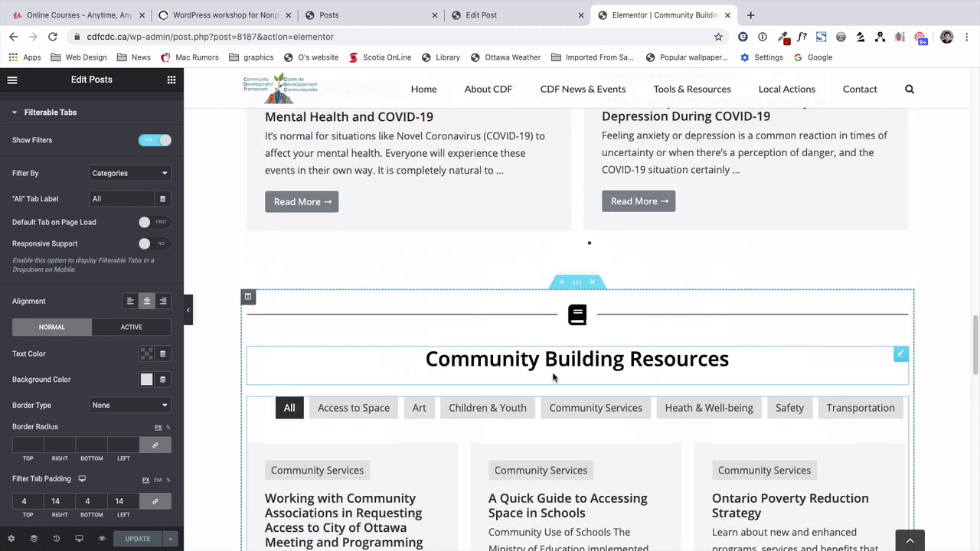
Step: Open the Posts widget under Mental Health & Well-Being During COVID-19 for editing and review the category filter in its query settings
{"action": "scroll", "coordinate": [501, 326], "scroll_direction": "up", "scroll_amount": 8}
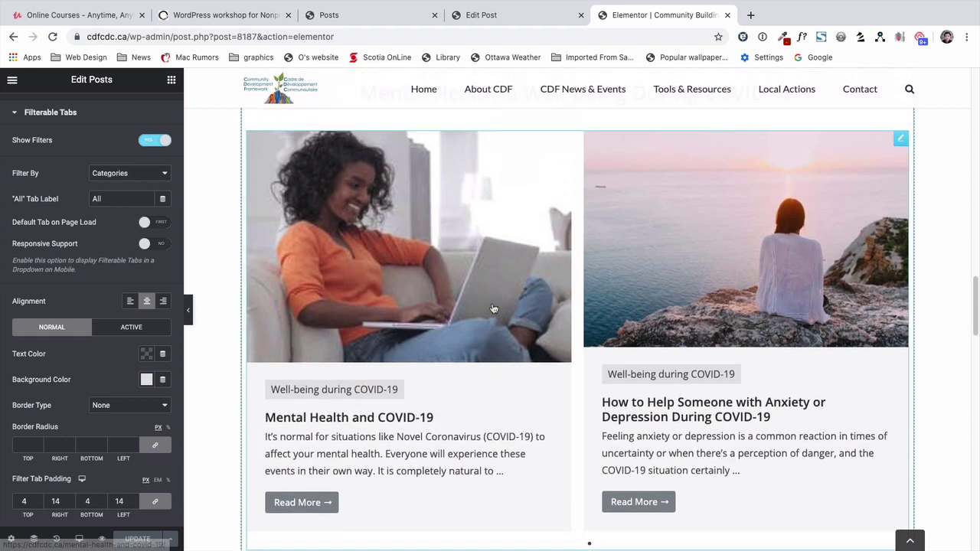
{"action": "scroll", "coordinate": [494, 309], "scroll_direction": "down", "scroll_amount": 2}
{"action": "scroll", "coordinate": [494, 308], "scroll_direction": "up", "scroll_amount": 2}
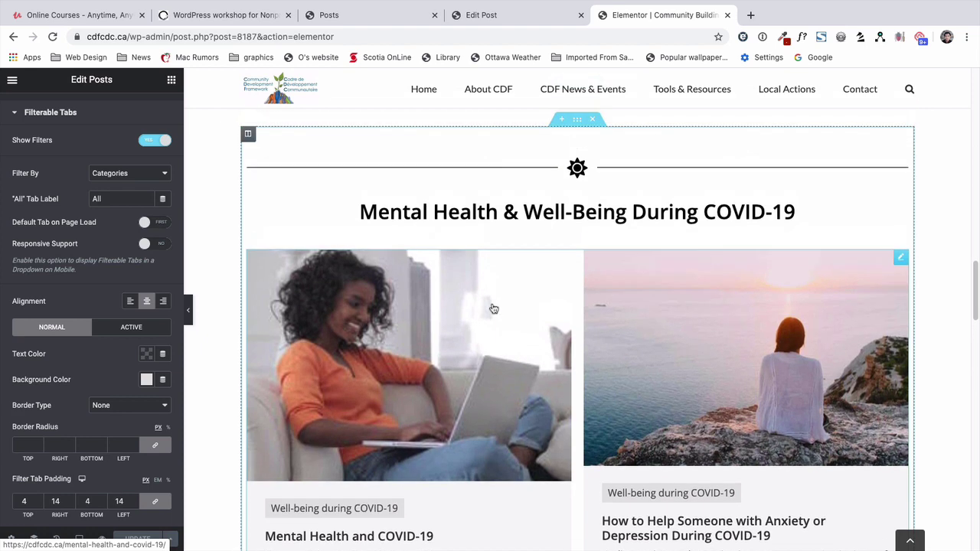
{"action": "scroll", "coordinate": [494, 309], "scroll_direction": "down", "scroll_amount": 1}
{"action": "scroll", "coordinate": [493, 309], "scroll_direction": "down", "scroll_amount": 1}
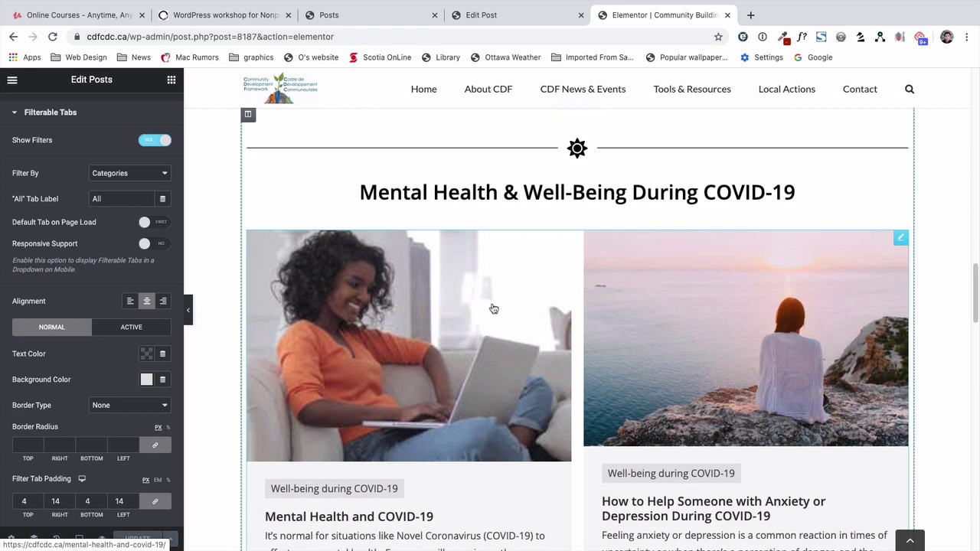
{"action": "scroll", "coordinate": [493, 308], "scroll_direction": "down", "scroll_amount": 2}
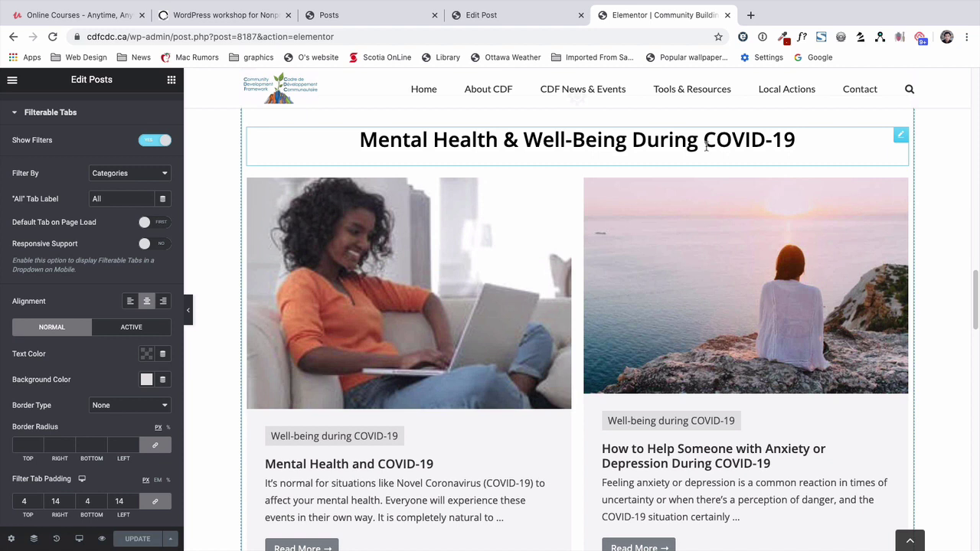
{"action": "scroll", "coordinate": [648, 188], "scroll_direction": "up", "scroll_amount": 1}
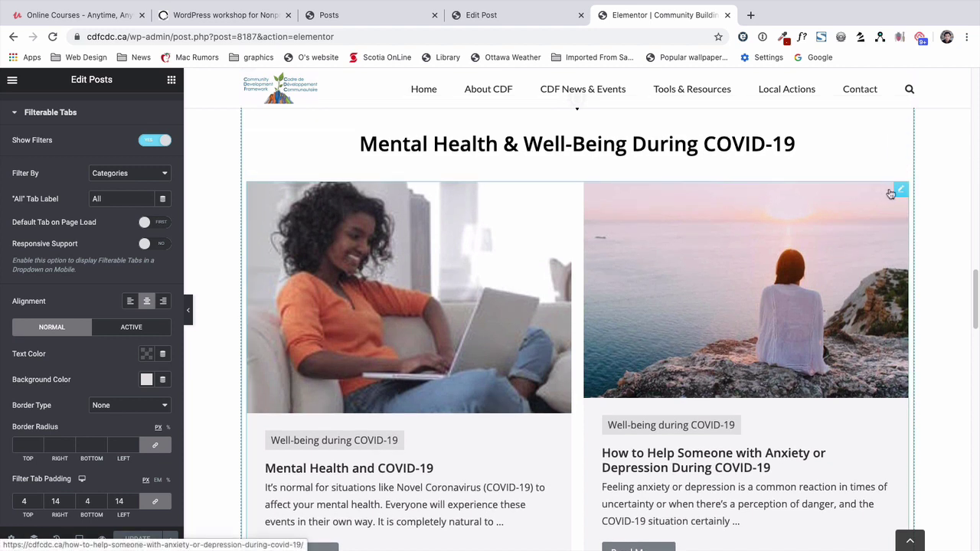
{"action": "right_click", "coordinate": [891, 194]}
{"action": "left_click", "coordinate": [897, 200]}
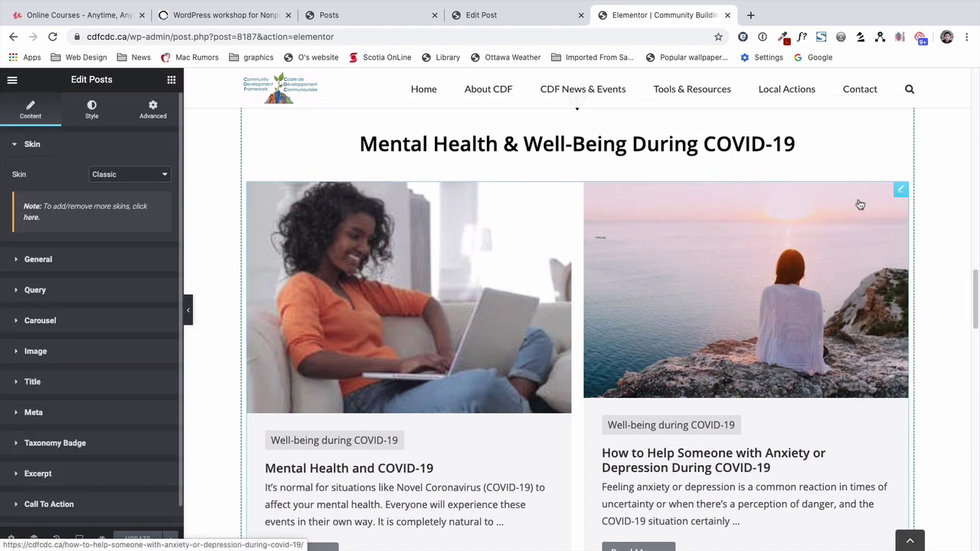
{"action": "left_click", "coordinate": [40, 297]}
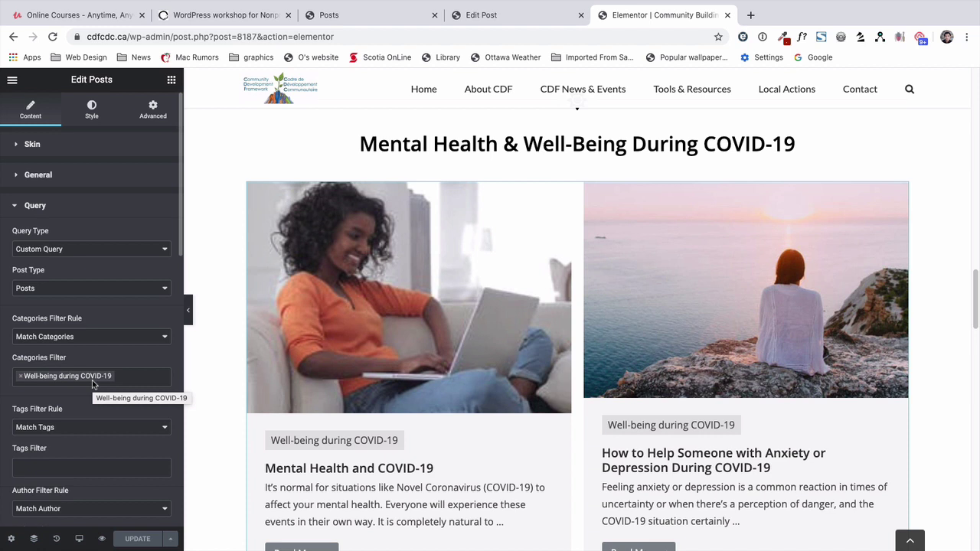
Step: Review the Mental Health widget's general settings, keeping Posts Per Page at 6
{"action": "left_click", "coordinate": [32, 145]}
{"action": "left_click", "coordinate": [66, 258]}
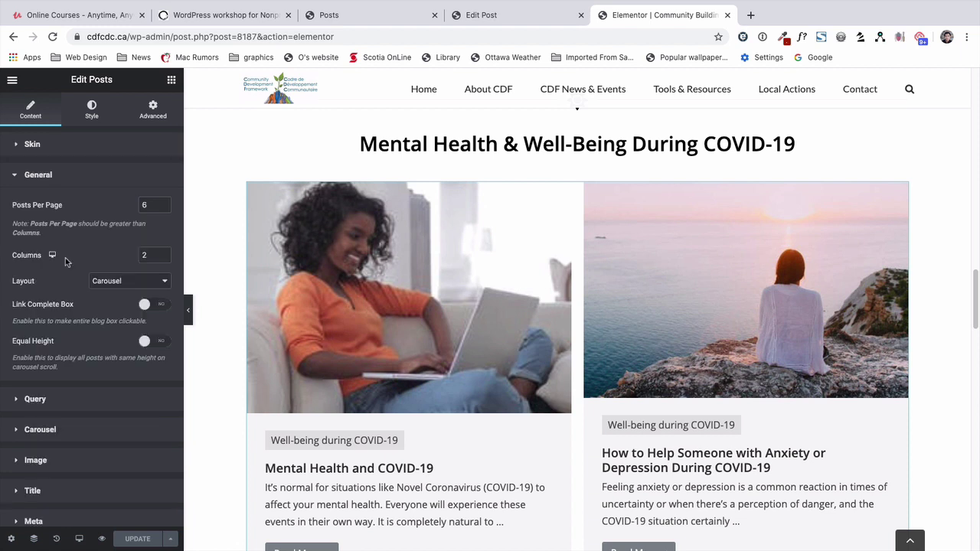
{"action": "left_click", "coordinate": [143, 206]}
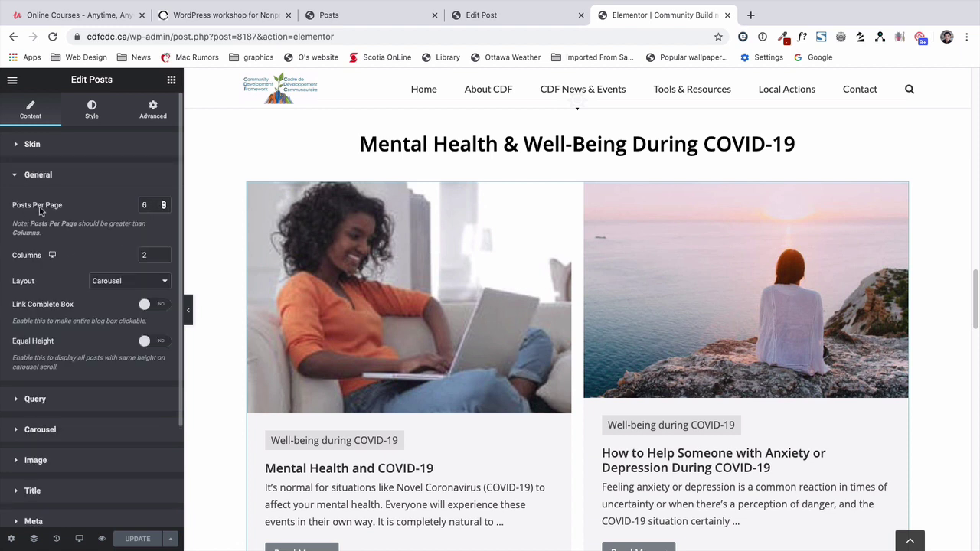
{"action": "type", "text": "6"}
Step: Open the Posts widget under COVID-19 Resources for editing and show its general settings
{"action": "scroll", "coordinate": [367, 290], "scroll_direction": "up", "scroll_amount": 5}
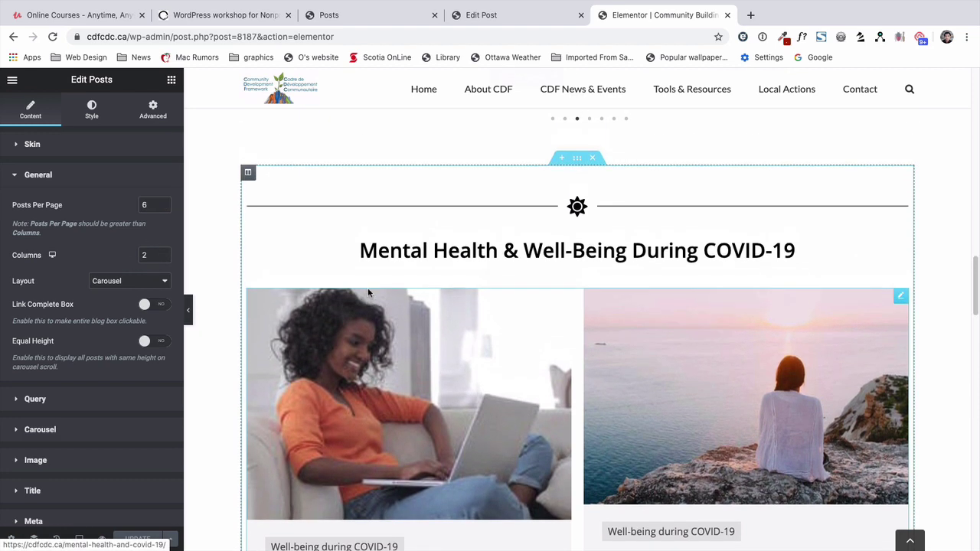
{"action": "scroll", "coordinate": [367, 293], "scroll_direction": "up", "scroll_amount": 3}
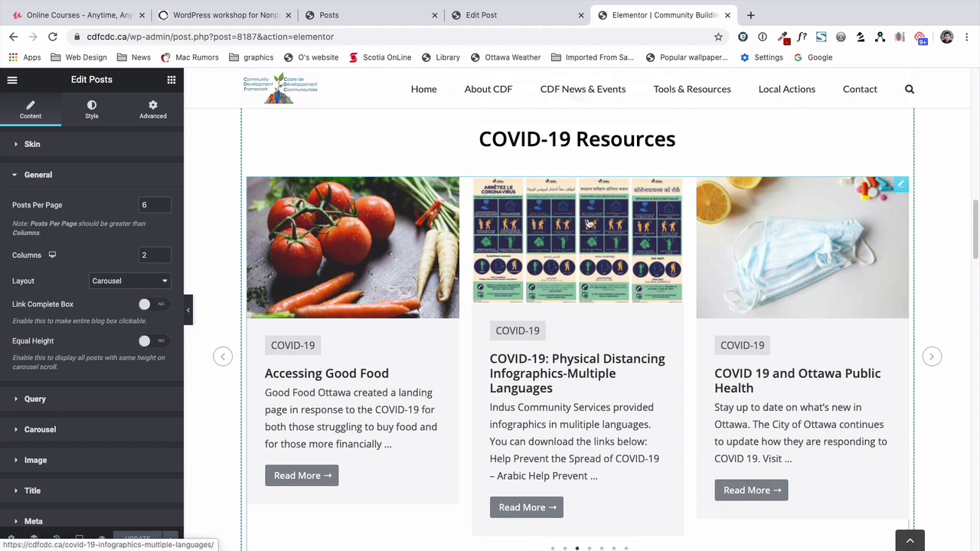
{"action": "scroll", "coordinate": [490, 199], "scroll_direction": "up", "scroll_amount": 1}
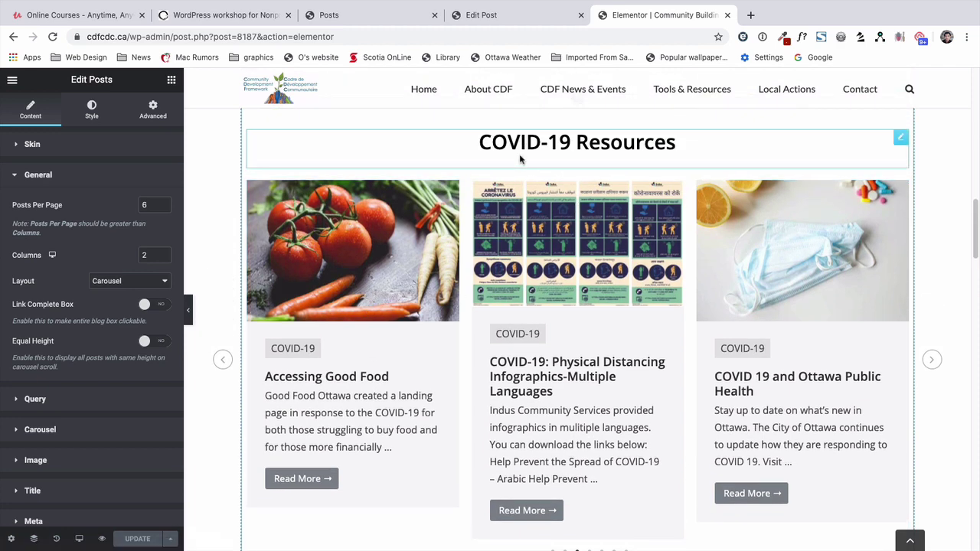
{"action": "right_click", "coordinate": [899, 191]}
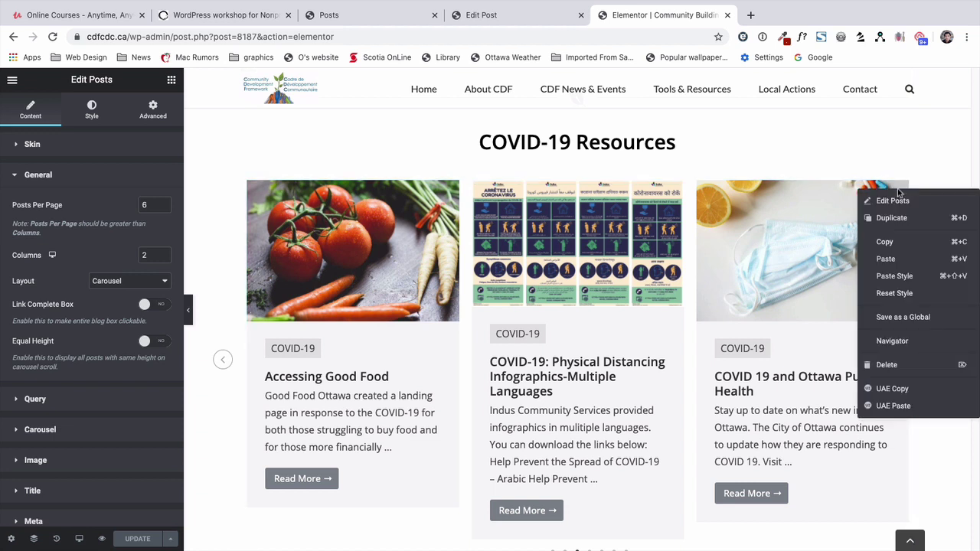
{"action": "left_click", "coordinate": [899, 200]}
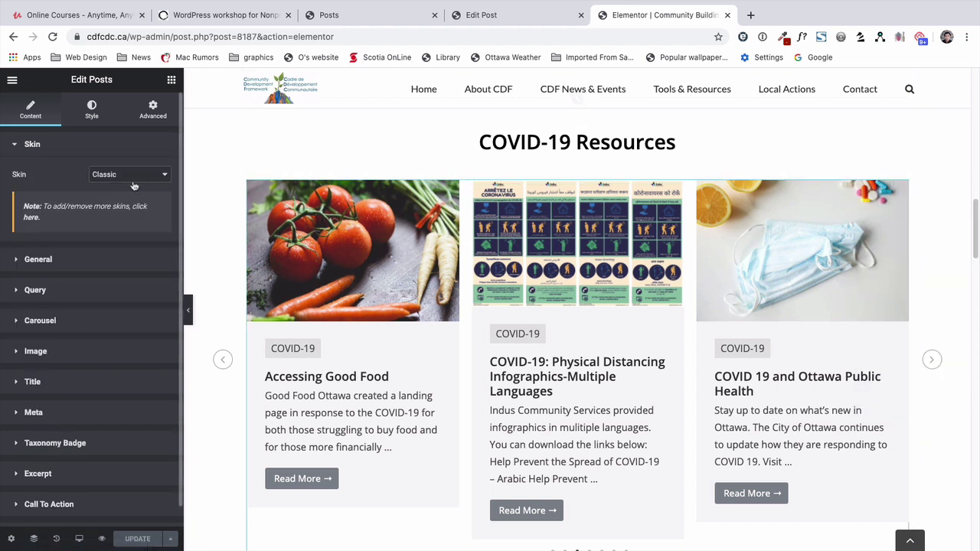
{"action": "left_click", "coordinate": [67, 264]}
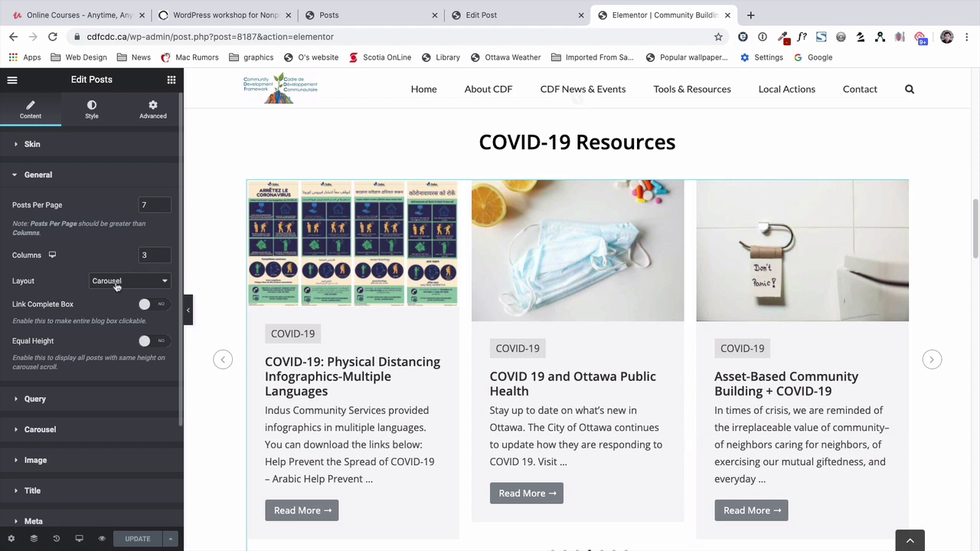
Step: Review the layout choices of the COVID-19 Resources widget, keep Carousel, and advance the carousel through its posts
{"action": "left_click", "coordinate": [162, 283]}
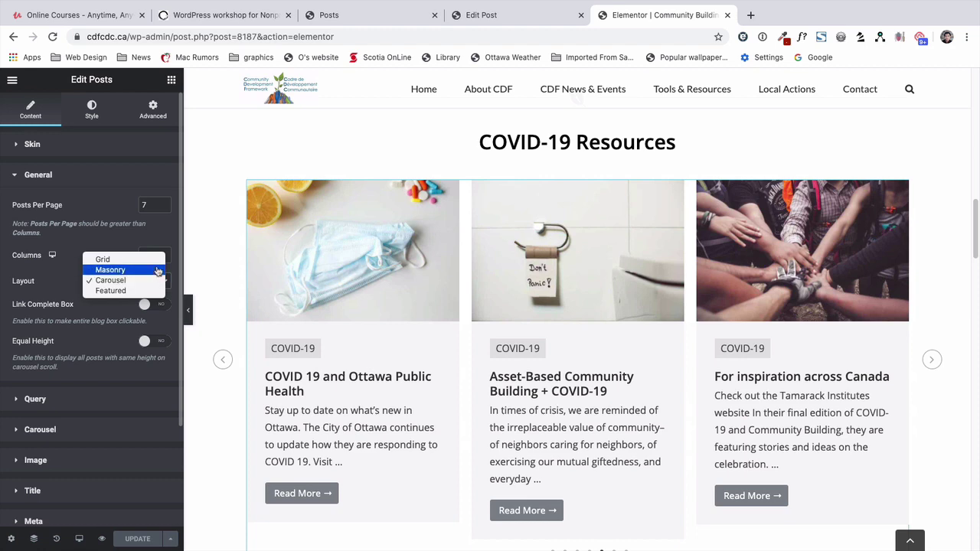
{"action": "left_click", "coordinate": [156, 281]}
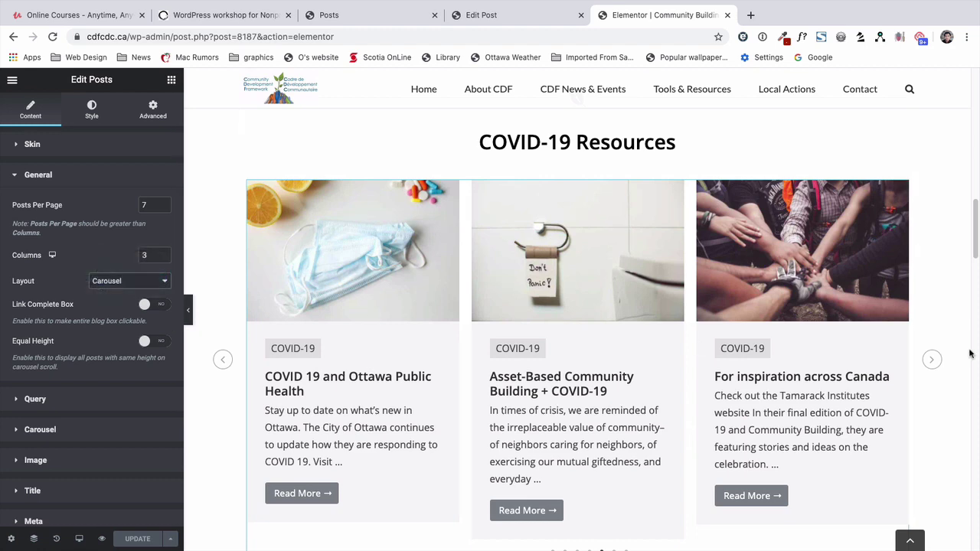
{"action": "left_click", "coordinate": [931, 360]}
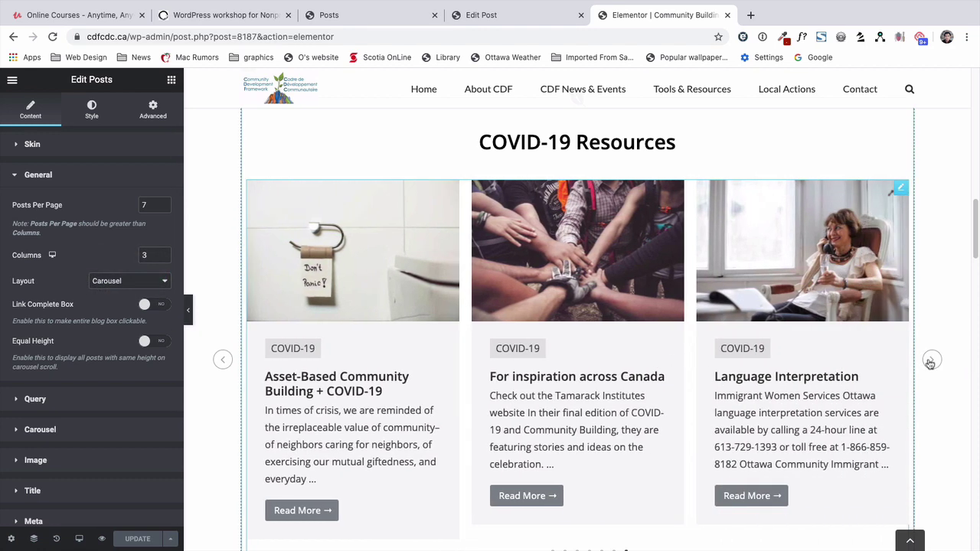
{"action": "left_click", "coordinate": [931, 361]}
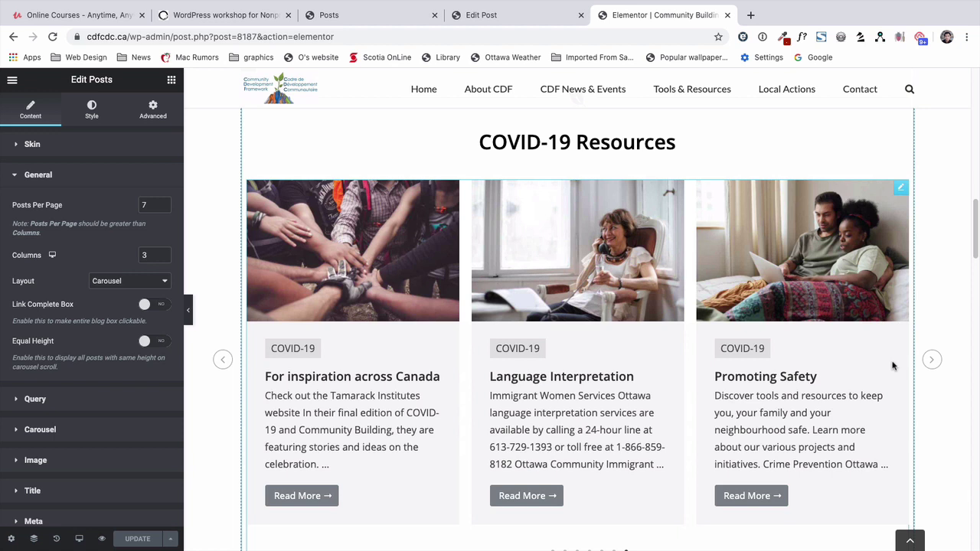
Step: Review the COVID-19 Resources widget's query settings and the categories available for its Categories Filter, leaving the selection as is
{"action": "left_click", "coordinate": [67, 405]}
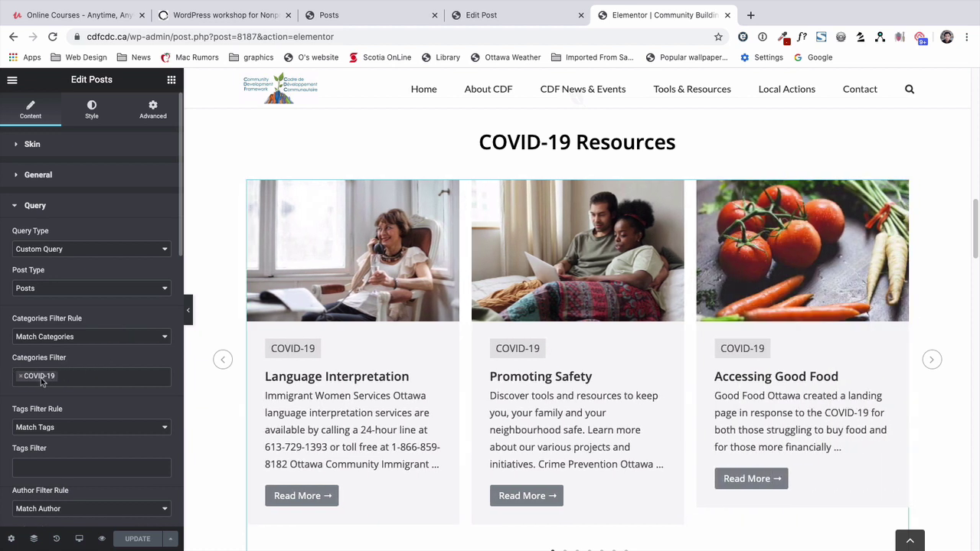
{"action": "left_click", "coordinate": [98, 380]}
{"action": "scroll", "coordinate": [100, 413], "scroll_direction": "down", "scroll_amount": 3}
{"action": "scroll", "coordinate": [103, 406], "scroll_direction": "up", "scroll_amount": 3}
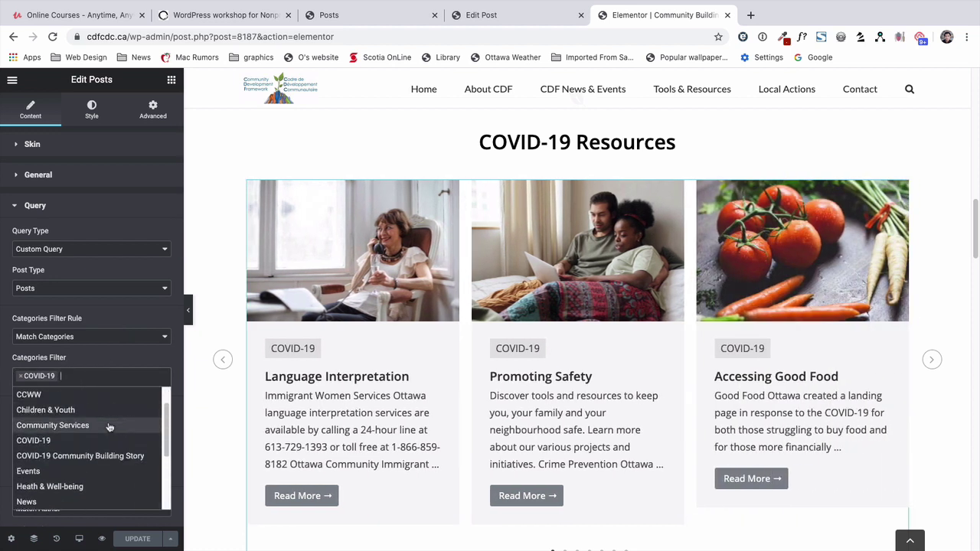
{"action": "left_click", "coordinate": [109, 376]}
{"action": "scroll", "coordinate": [534, 409], "scroll_direction": "up", "scroll_amount": 5}
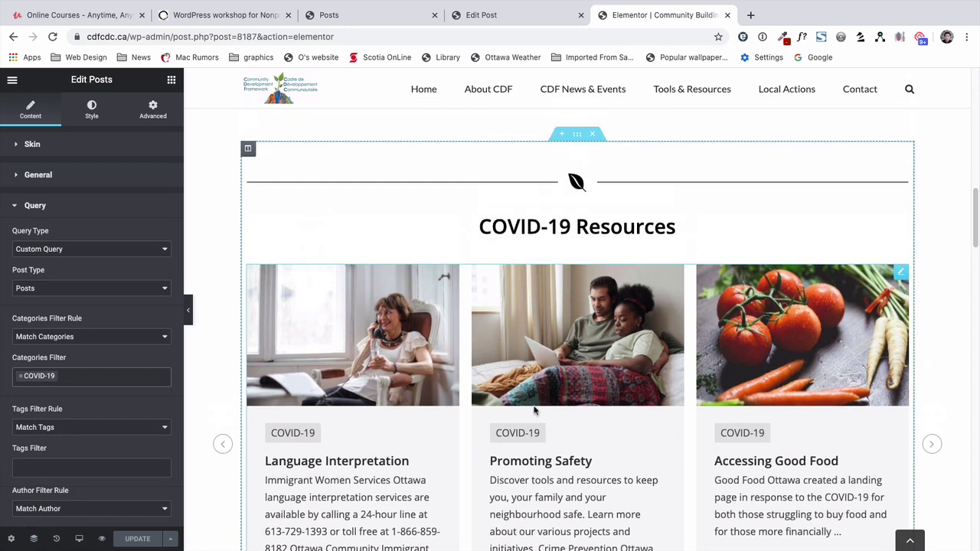
{"action": "scroll", "coordinate": [533, 409], "scroll_direction": "down", "scroll_amount": 5}
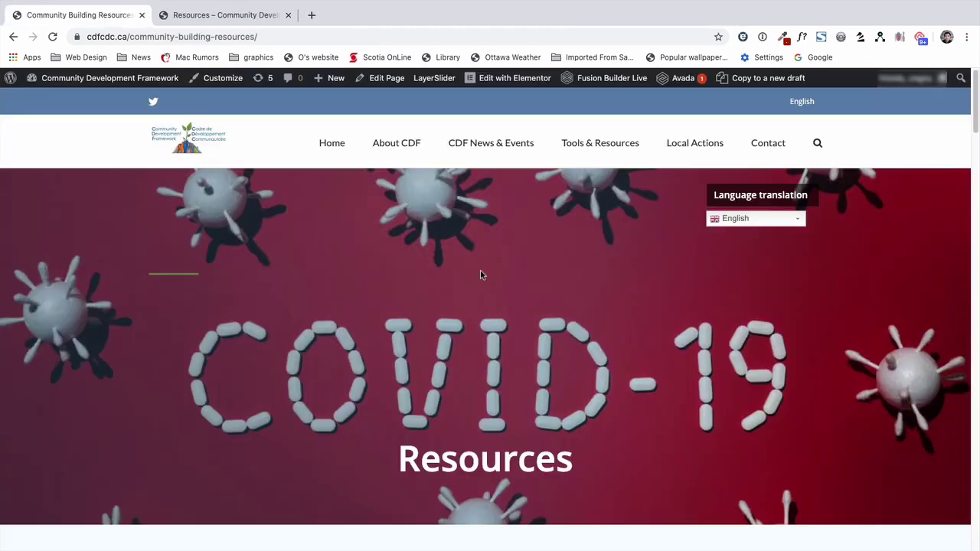
Step: Look through the published Community Building Resources page, from the COVID-19 carousel down to the filterable resource cards
{"action": "scroll", "coordinate": [480, 270], "scroll_direction": "down", "scroll_amount": 6}
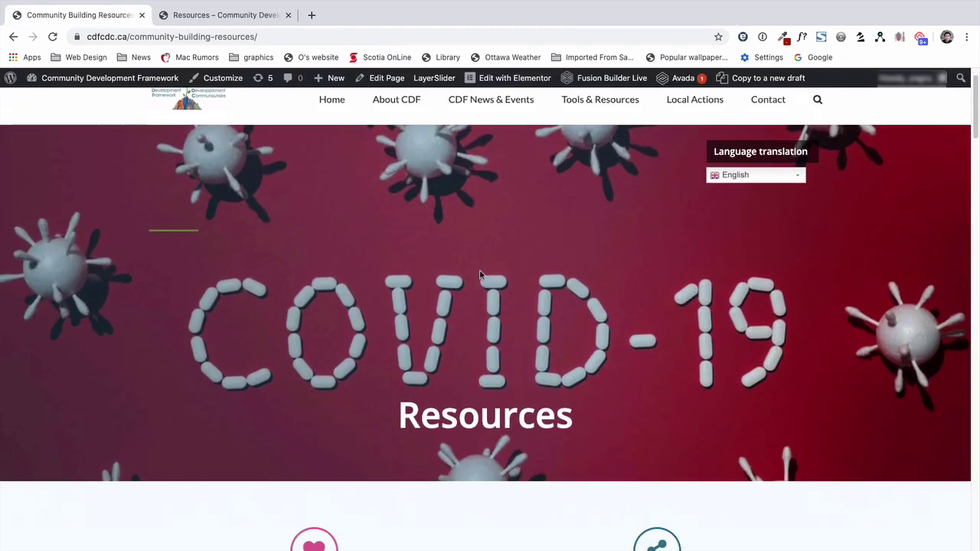
{"action": "scroll", "coordinate": [480, 274], "scroll_direction": "down", "scroll_amount": 8}
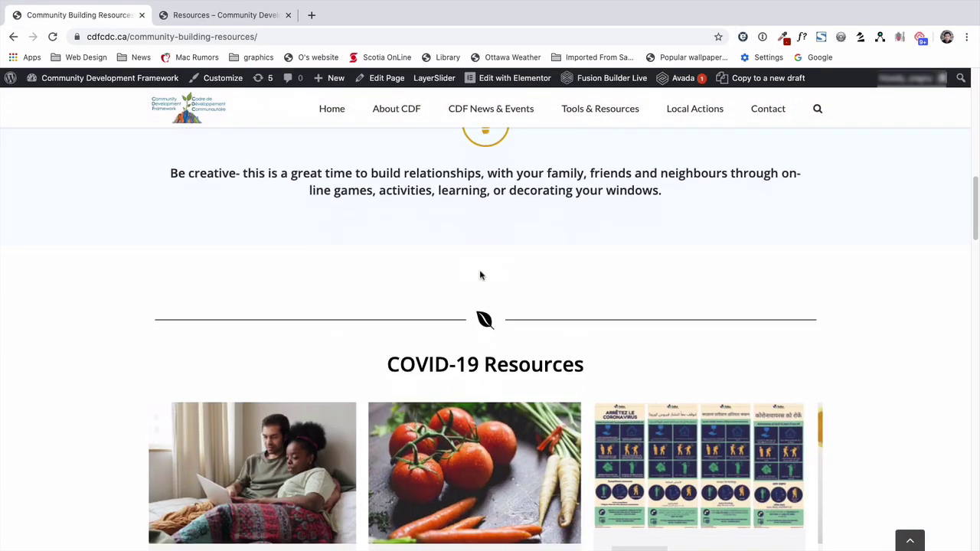
{"action": "scroll", "coordinate": [480, 274], "scroll_direction": "down", "scroll_amount": 3}
{"action": "scroll", "coordinate": [481, 275], "scroll_direction": "up", "scroll_amount": 3}
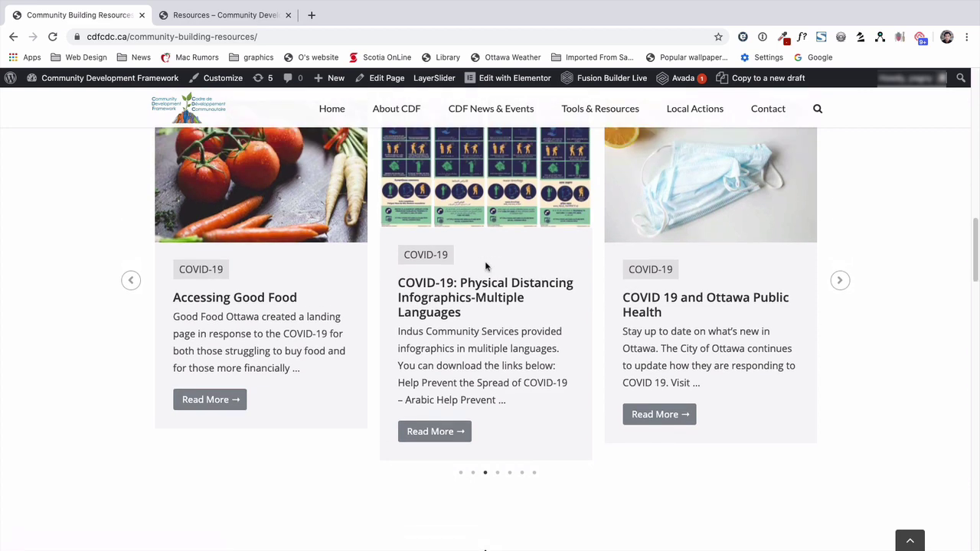
{"action": "mouse_move", "coordinate": [630, 303]}
{"action": "left_mouse_down"}
{"action": "mouse_move", "coordinate": [306, 282]}
{"action": "mouse_move", "coordinate": [722, 331]}
{"action": "left_mouse_up"}
{"action": "scroll", "coordinate": [722, 331], "scroll_direction": "down", "scroll_amount": 10}
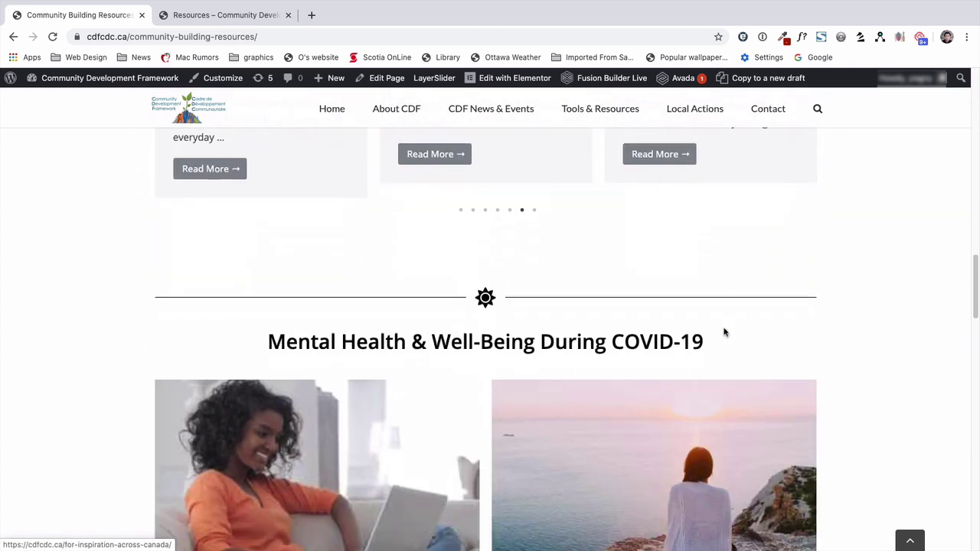
{"action": "scroll", "coordinate": [722, 331], "scroll_direction": "down", "scroll_amount": 10}
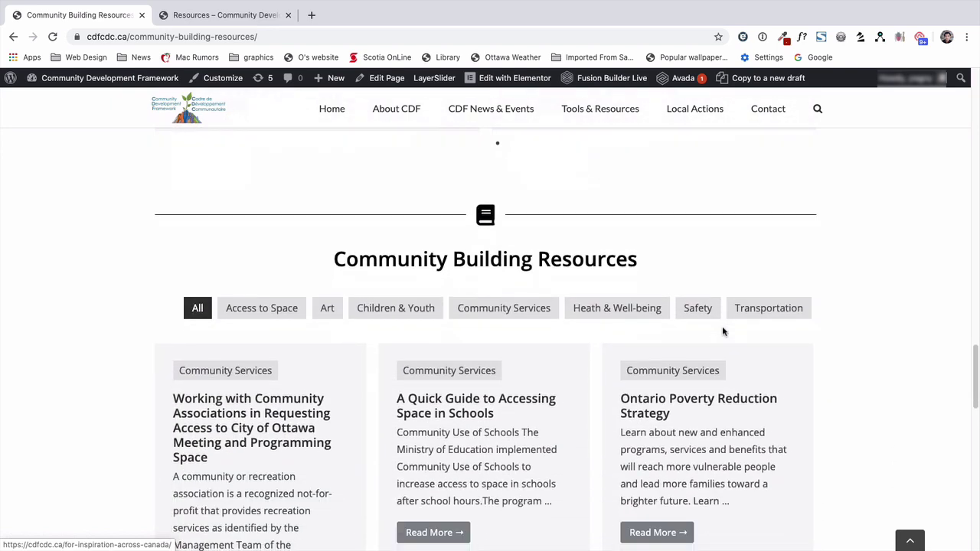
{"action": "scroll", "coordinate": [722, 331], "scroll_direction": "down", "scroll_amount": 4}
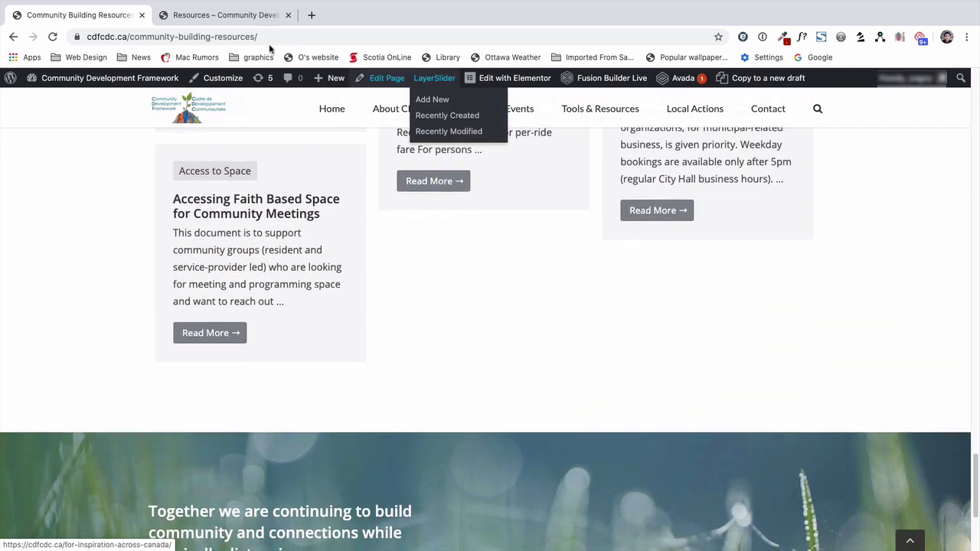
Step: Compare the original Resources page's categorized link lists with the post cards on the Community Building Resources page
{"action": "left_click", "coordinate": [233, 15]}
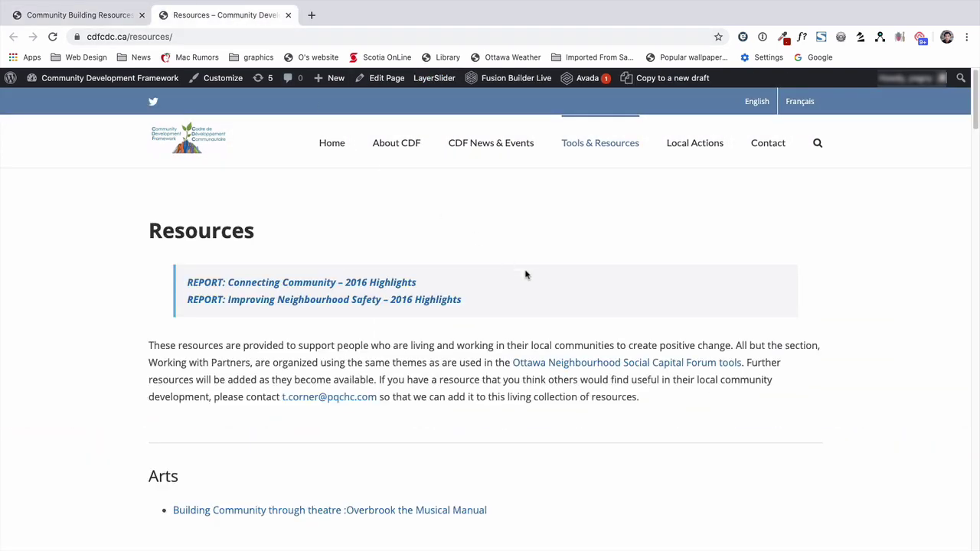
{"action": "scroll", "coordinate": [533, 326], "scroll_direction": "down", "scroll_amount": 6}
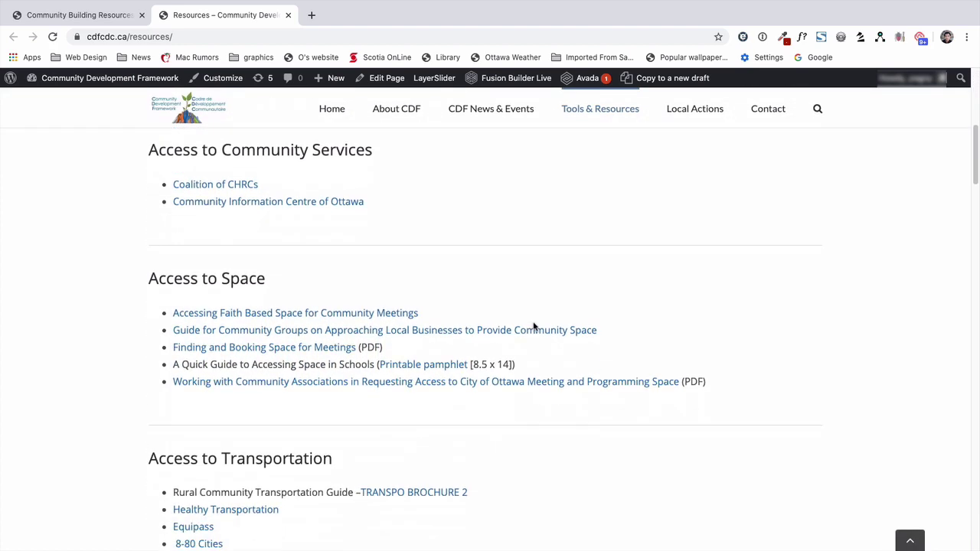
{"action": "scroll", "coordinate": [536, 322], "scroll_direction": "down", "scroll_amount": 1}
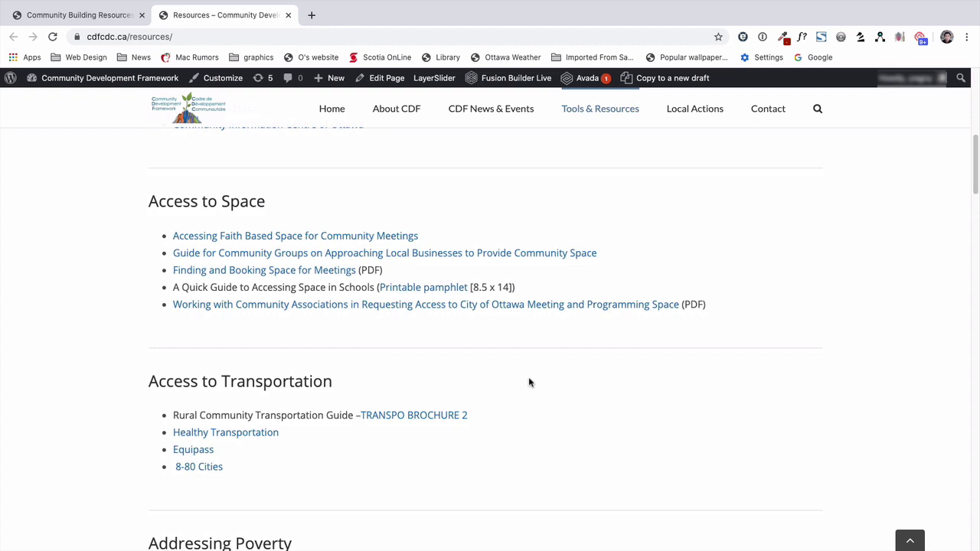
{"action": "left_click", "coordinate": [97, 13]}
{"action": "scroll", "coordinate": [443, 349], "scroll_direction": "down", "scroll_amount": 1}
{"action": "scroll", "coordinate": [443, 349], "scroll_direction": "up", "scroll_amount": 3}
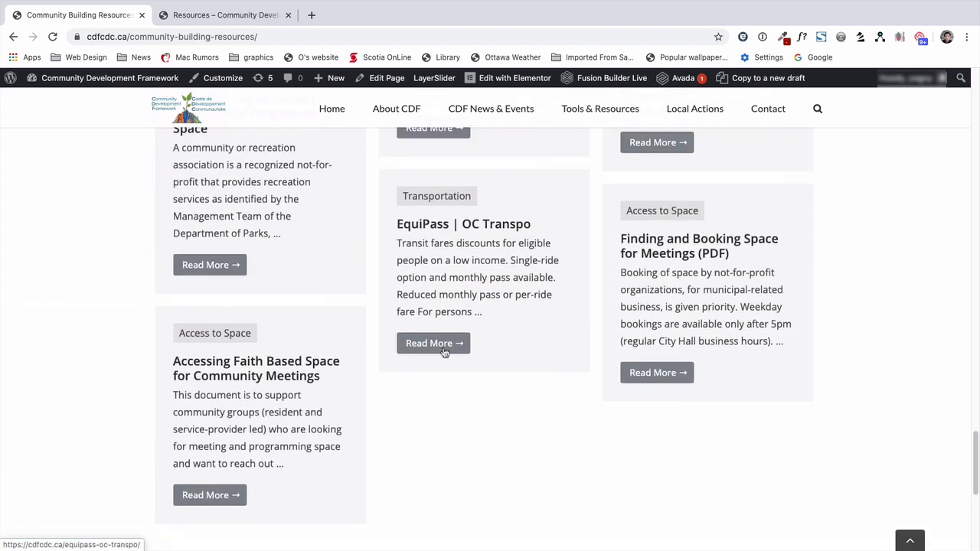